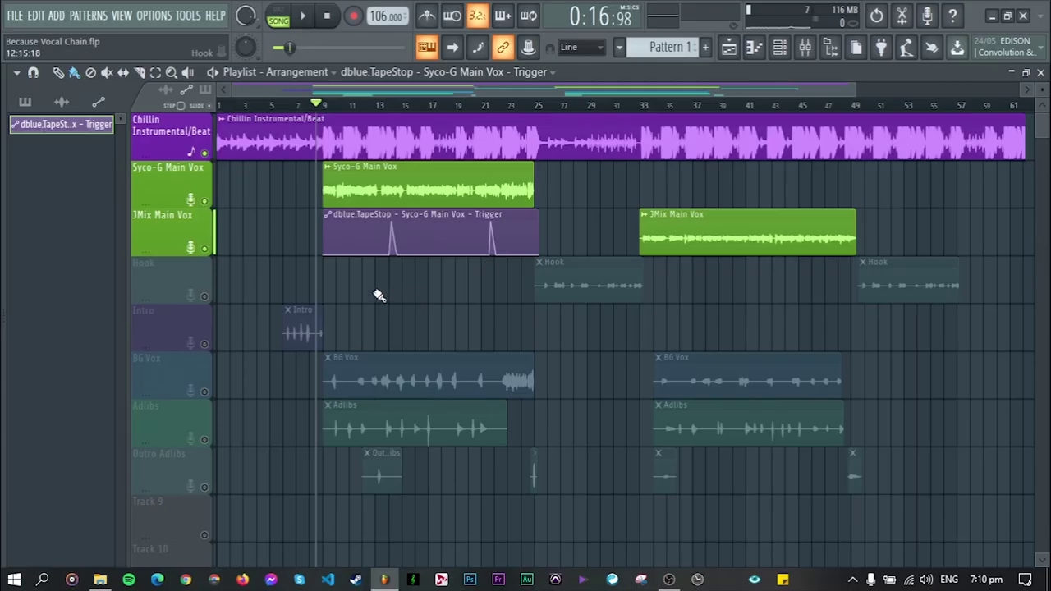
Step: Play the song from around bar 9 to listen to the main vocal with the plugin chain on
{"action": "scroll", "coordinate": [378, 296], "scroll_direction": "up", "scroll_amount": 3}
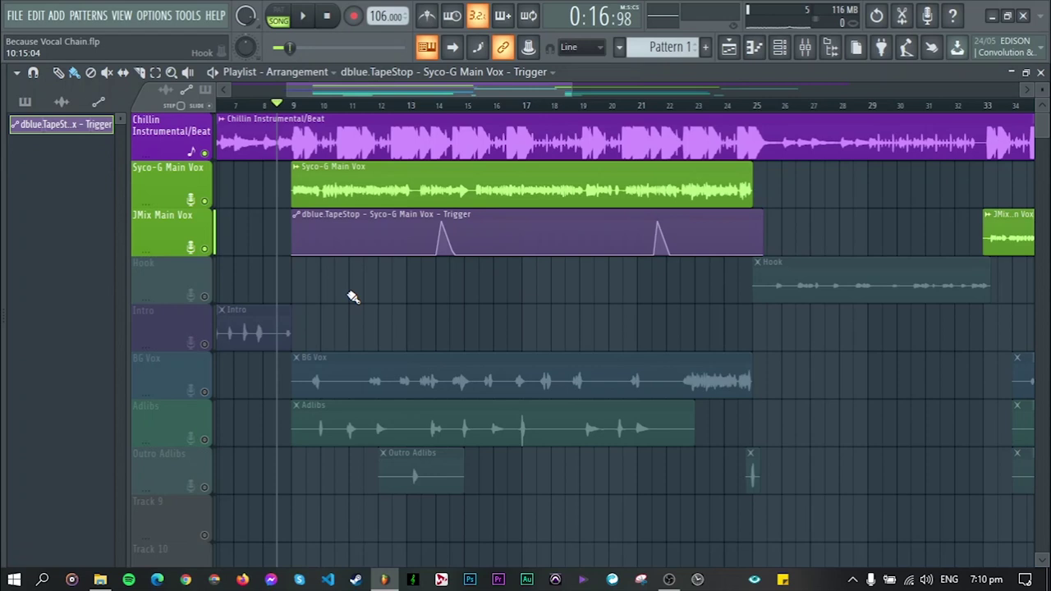
{"action": "key", "text": "space"}
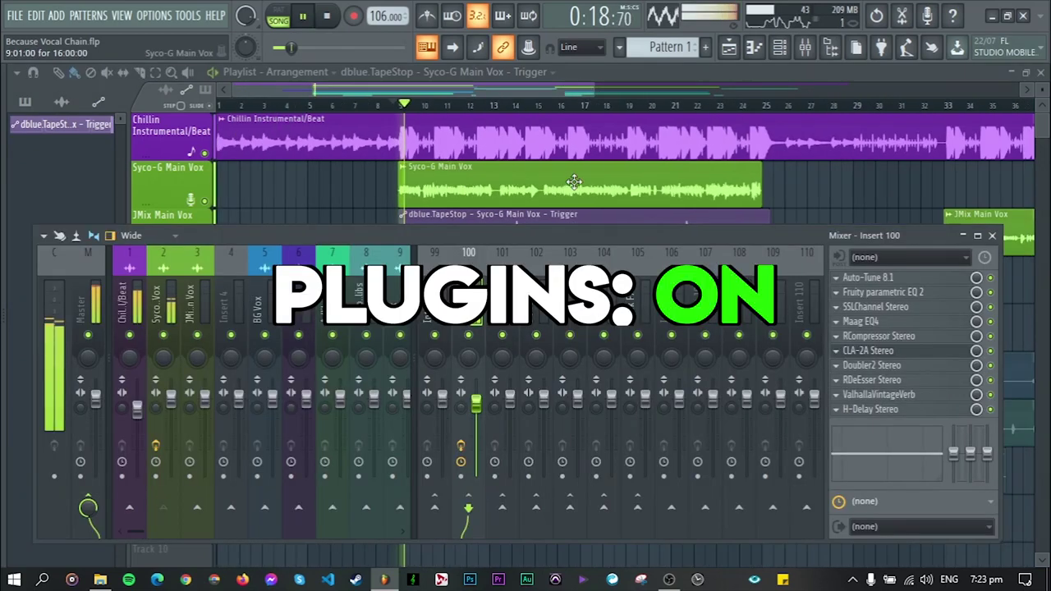
{"action": "left_click_drag", "start_coordinate": [487, 230], "coordinate": [468, 240]}
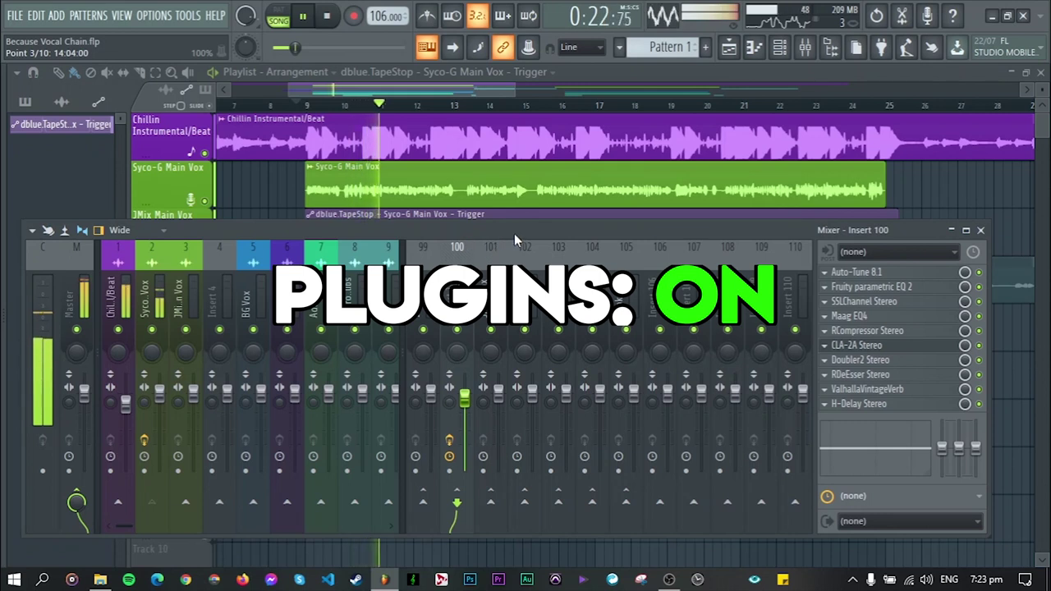
{"action": "left_click_drag", "start_coordinate": [465, 399], "coordinate": [465, 401]}
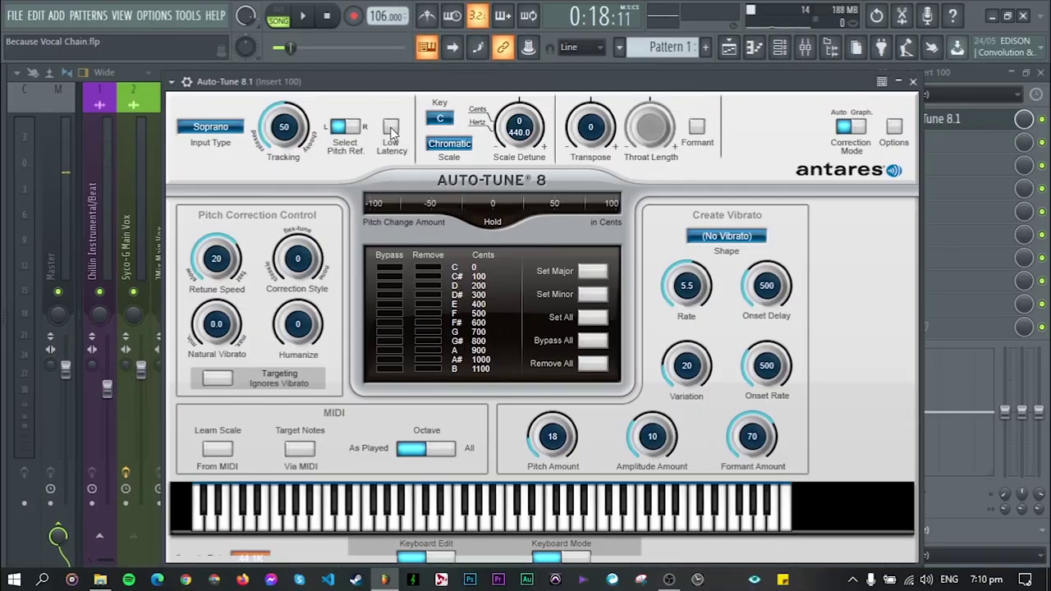
Step: In Auto-Tune 8.1, enable Low Latency and set the key to Bb with the Minor scale
{"action": "left_click", "coordinate": [392, 129]}
{"action": "left_click", "coordinate": [436, 124]}
{"action": "left_click", "coordinate": [456, 292]}
{"action": "left_click", "coordinate": [449, 144]}
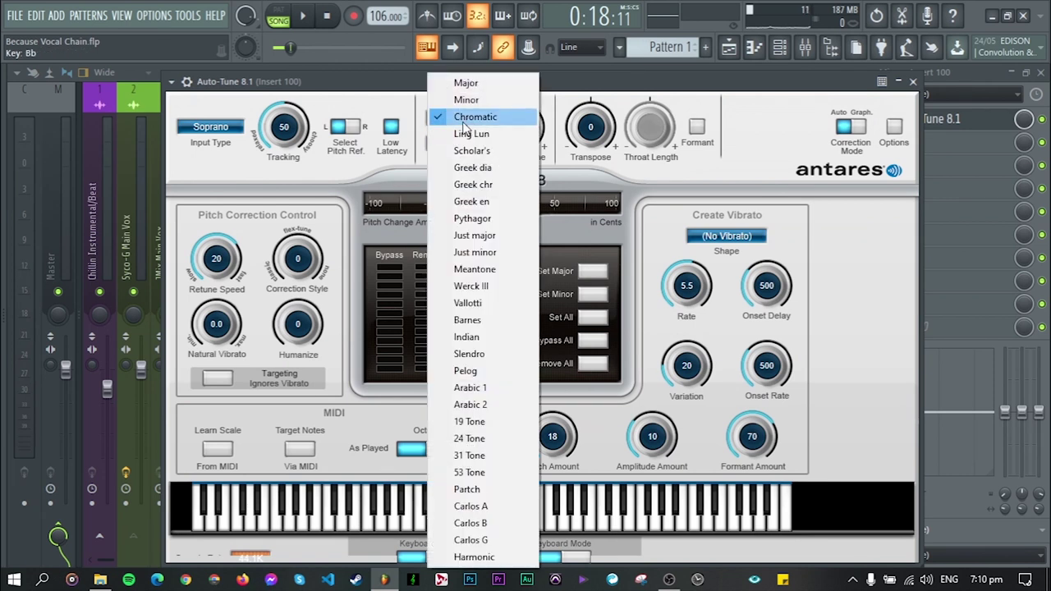
{"action": "left_click", "coordinate": [467, 101]}
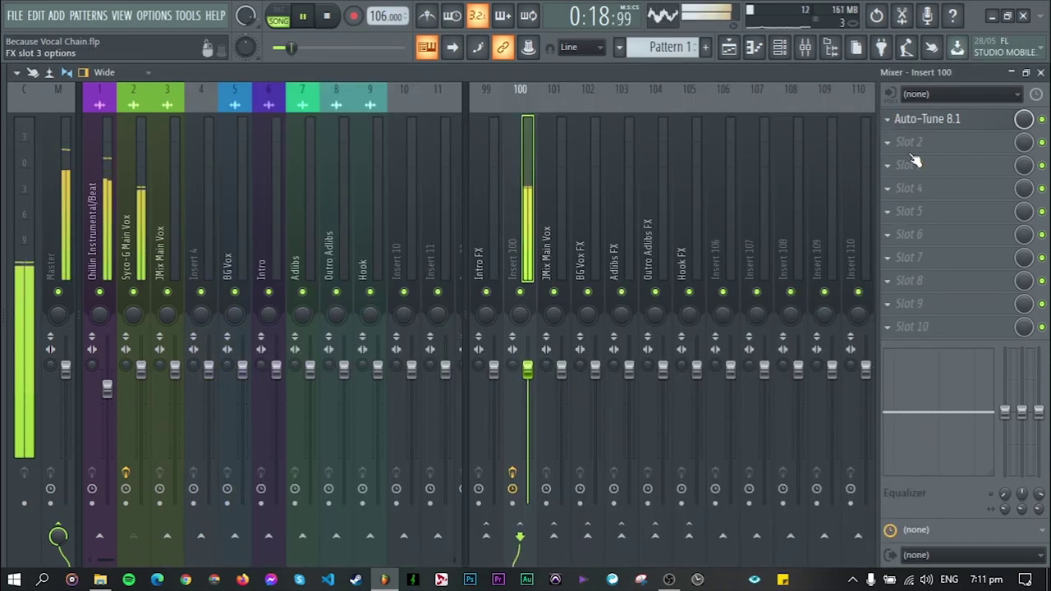
Step: Load Fruity parametric EQ 2 in slot 2 of Insert 100 and make band 1 a high-pass filter with a steeper slope order
{"action": "key", "text": "space"}
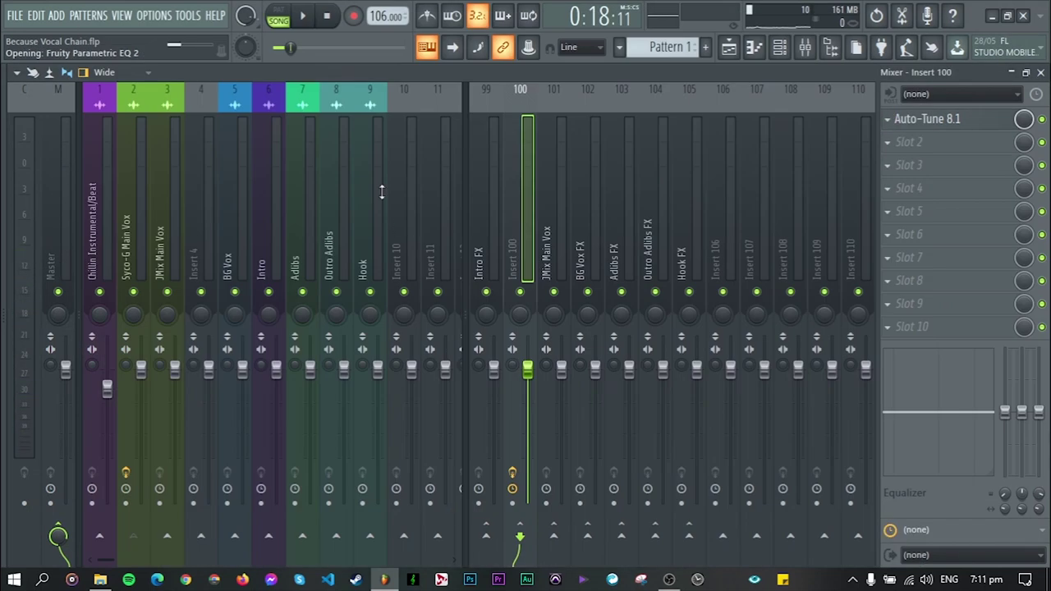
{"action": "left_click_drag", "start_coordinate": [546, 98], "coordinate": [510, 106]}
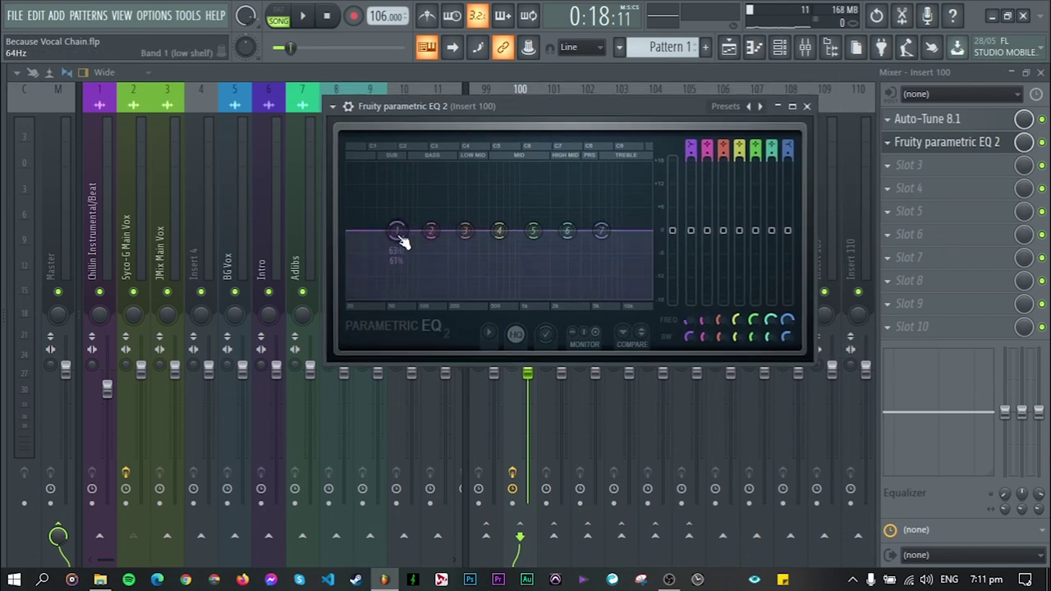
{"action": "right_click", "coordinate": [400, 238]}
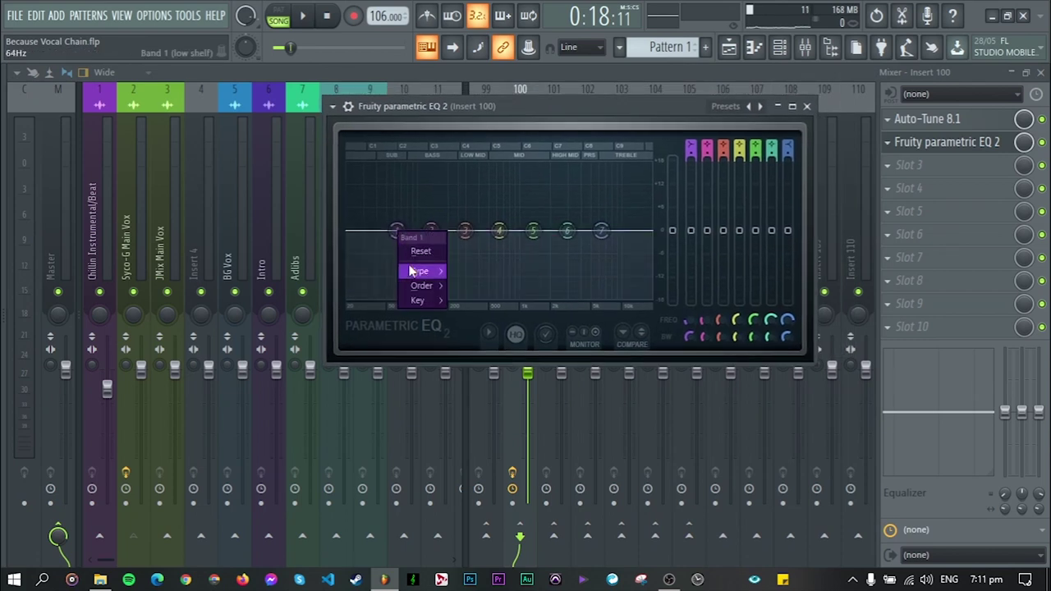
{"action": "mouse_move", "coordinate": [446, 271]}
{"action": "left_click", "coordinate": [468, 315]}
{"action": "right_click", "coordinate": [398, 232]}
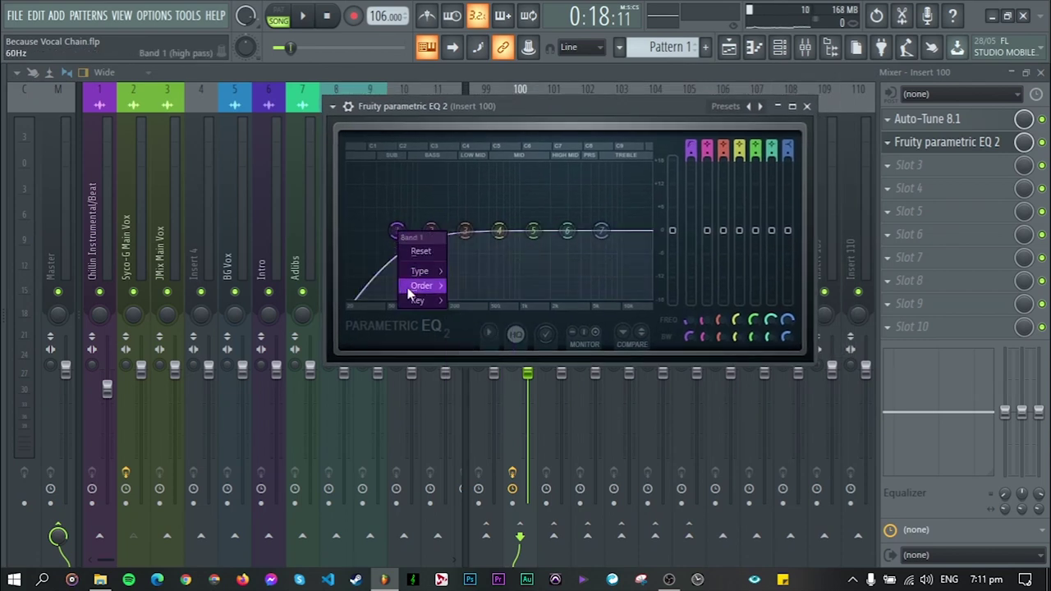
{"action": "mouse_move", "coordinate": [422, 284]}
{"action": "left_click", "coordinate": [476, 301]}
Step: Raise the band 7 high shelf to about 4.4 dB near 7.7 kHz and shift the band 1 high-pass cutoff to a higher frequency
{"action": "left_click_drag", "start_coordinate": [598, 232], "coordinate": [610, 212]}
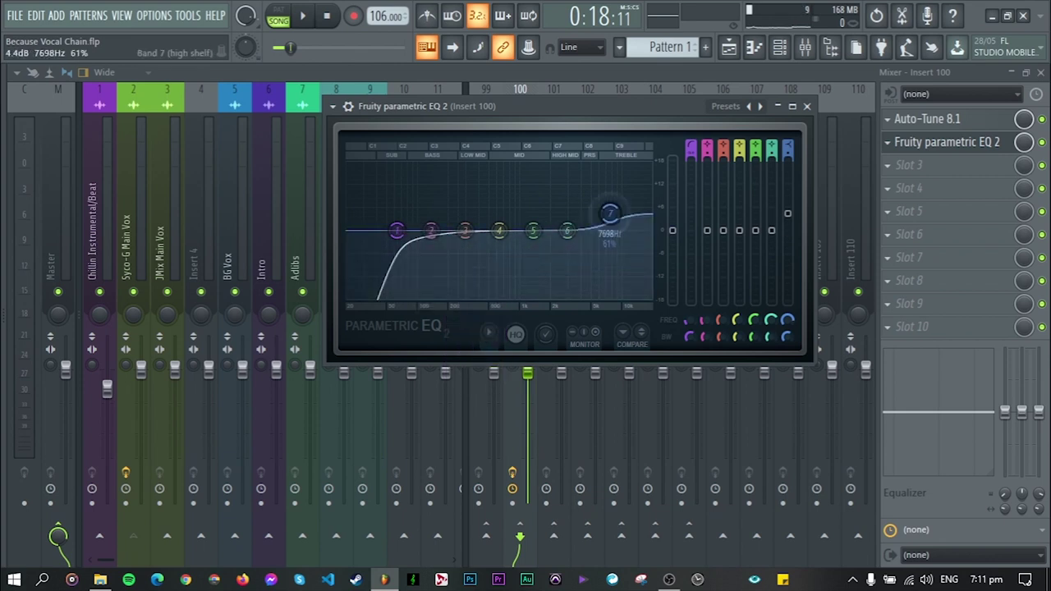
{"action": "key", "text": "space"}
{"action": "left_click_drag", "start_coordinate": [398, 230], "coordinate": [427, 230]}
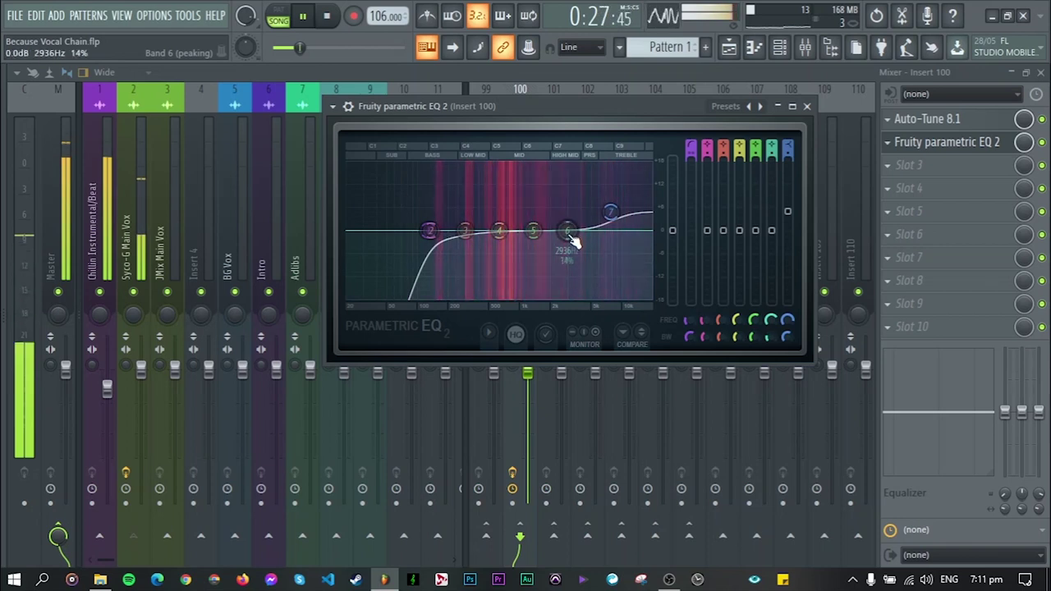
Step: Sweep bands 2 to 6 for resonances during playback, turn each into a narrow cut, and close the EQ
{"action": "left_click_drag", "start_coordinate": [568, 238], "coordinate": [557, 166]}
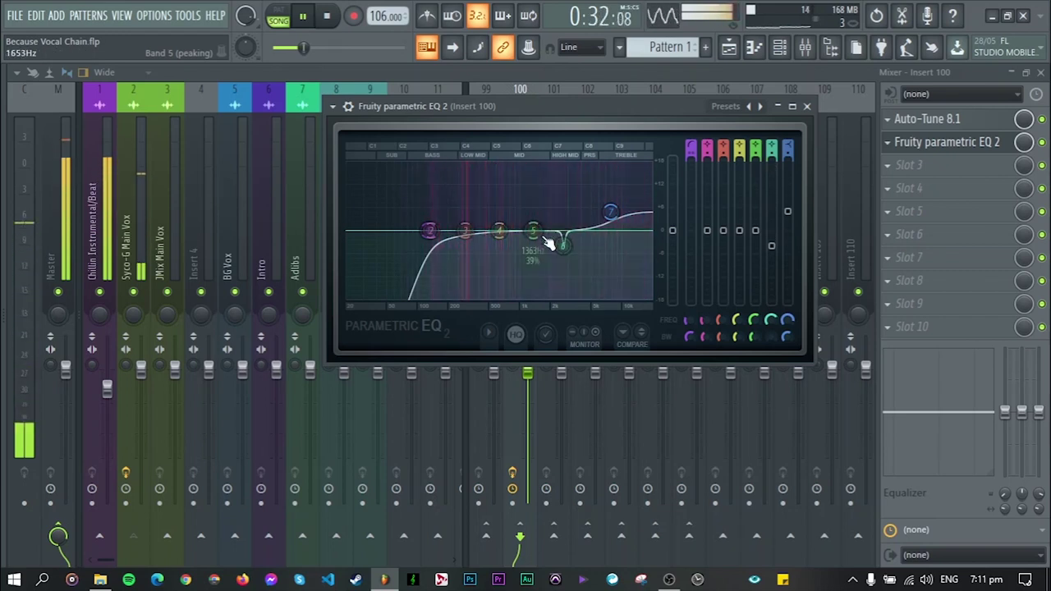
{"action": "mouse_move", "coordinate": [533, 231]}
{"action": "left_mouse_down"}
{"action": "mouse_move", "coordinate": [535, 169]}
{"action": "mouse_move", "coordinate": [538, 242]}
{"action": "left_mouse_up"}
{"action": "left_click_drag", "start_coordinate": [508, 191], "coordinate": [440, 237]}
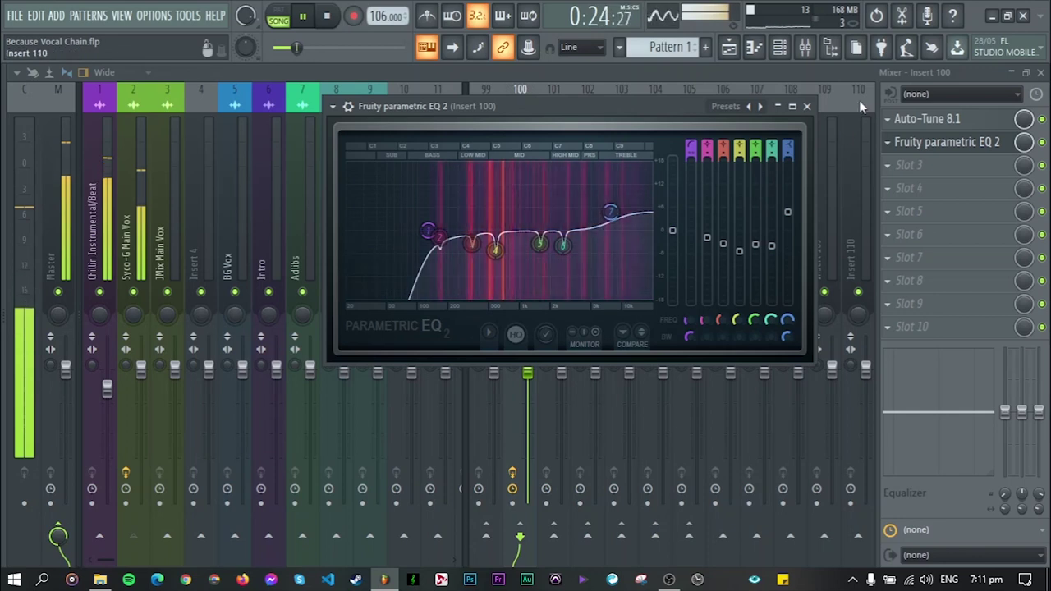
{"action": "left_click", "coordinate": [807, 106]}
{"action": "key", "text": "space"}
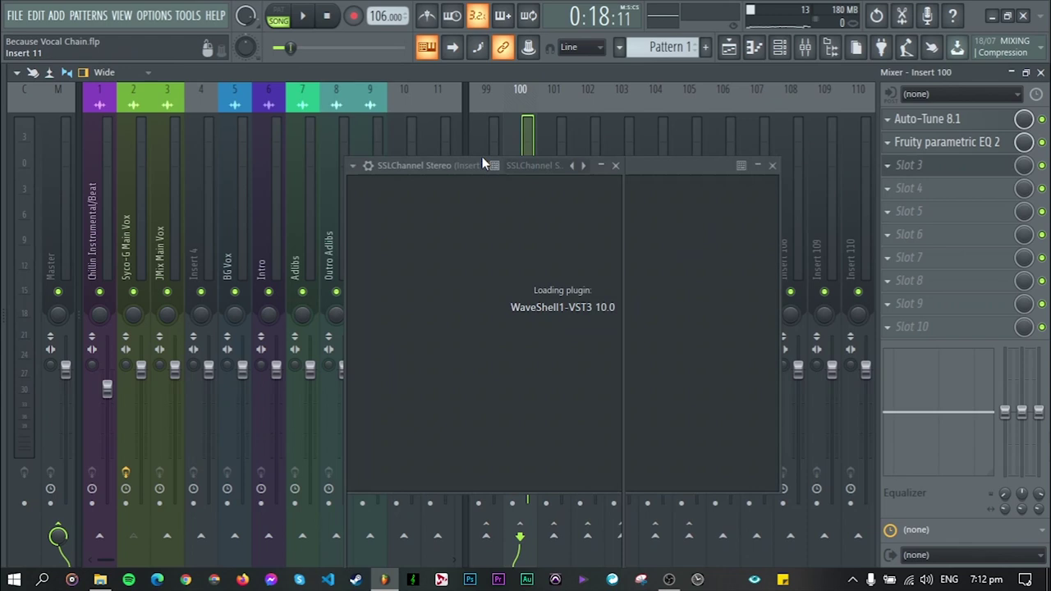
Step: On the SSLChannel, engage the high-pass filter, raise the compressor ratio and set the compressor release to 0.13
{"action": "left_click_drag", "start_coordinate": [460, 163], "coordinate": [517, 67]}
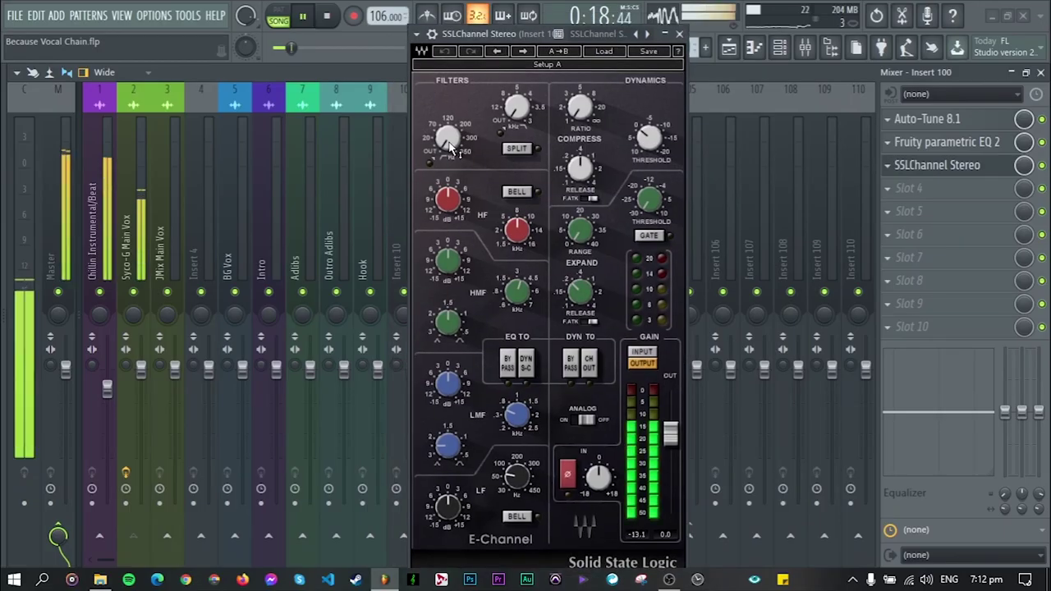
{"action": "left_click_drag", "start_coordinate": [447, 138], "coordinate": [447, 115]}
{"action": "left_click_drag", "start_coordinate": [573, 116], "coordinate": [573, 92]}
{"action": "left_click_drag", "start_coordinate": [579, 168], "coordinate": [580, 194]}
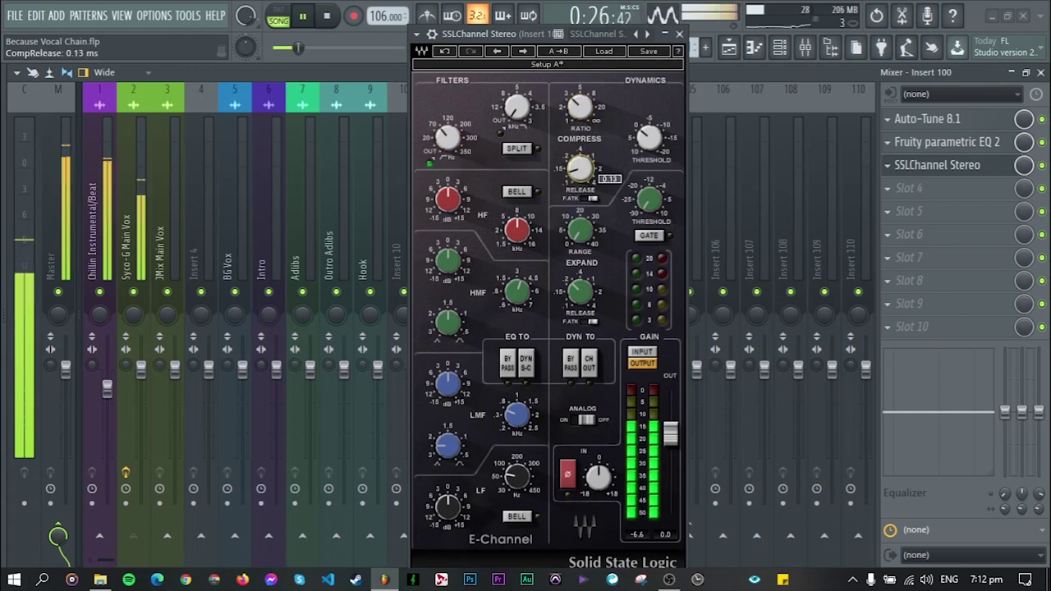
Step: Boost the SSLChannel's HF gain to about 4.2 dB and HMF gain to 2.6 dB, and lower the HMF frequency
{"action": "left_click_drag", "start_coordinate": [446, 209], "coordinate": [446, 222]}
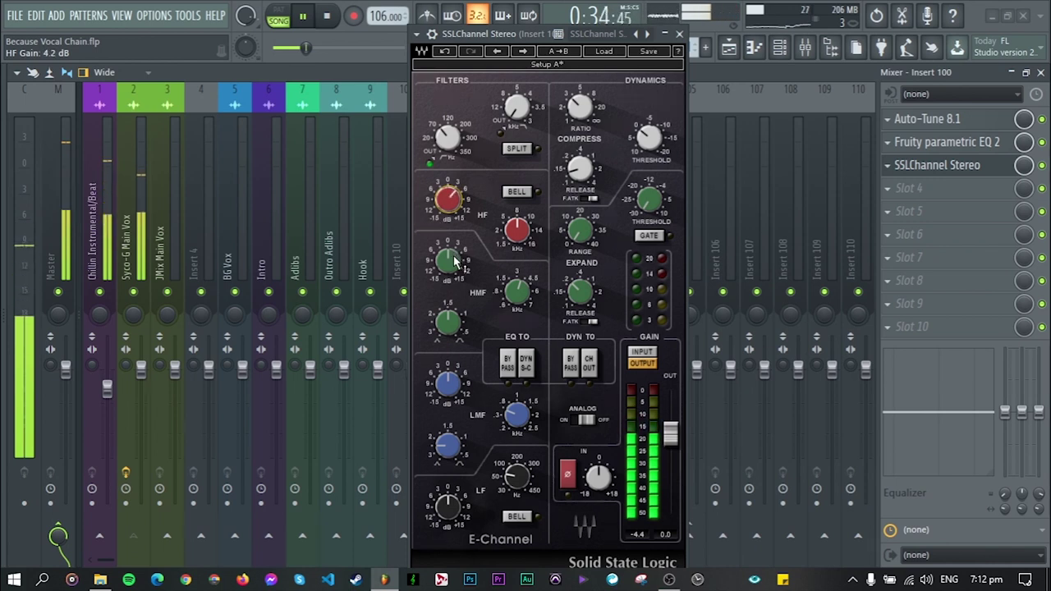
{"action": "left_click_drag", "start_coordinate": [517, 291], "coordinate": [518, 289]}
{"action": "left_click_drag", "start_coordinate": [460, 271], "coordinate": [460, 255]}
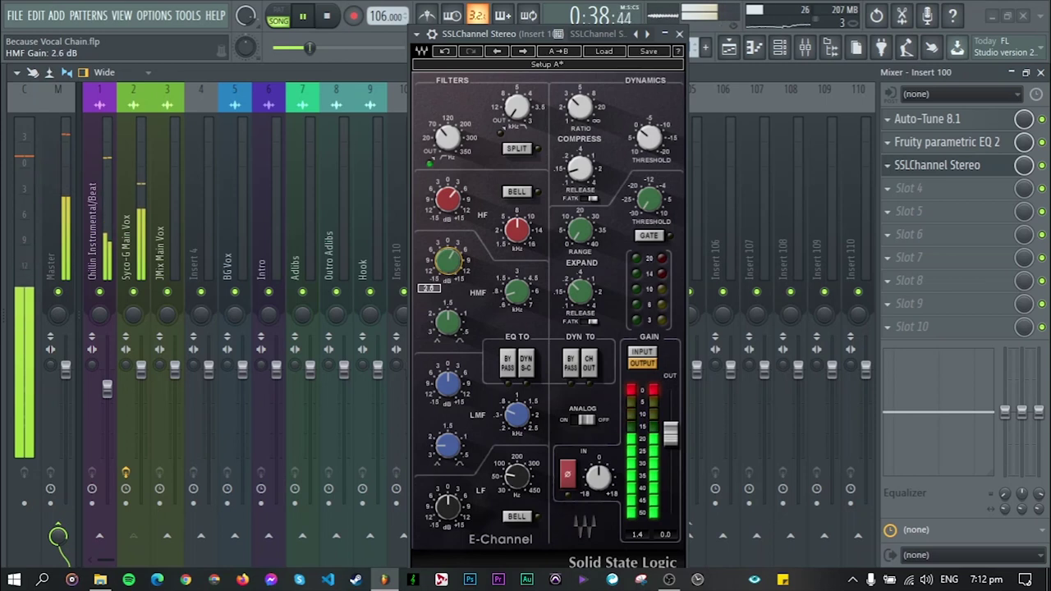
{"action": "left_click_drag", "start_coordinate": [448, 198], "coordinate": [448, 200]}
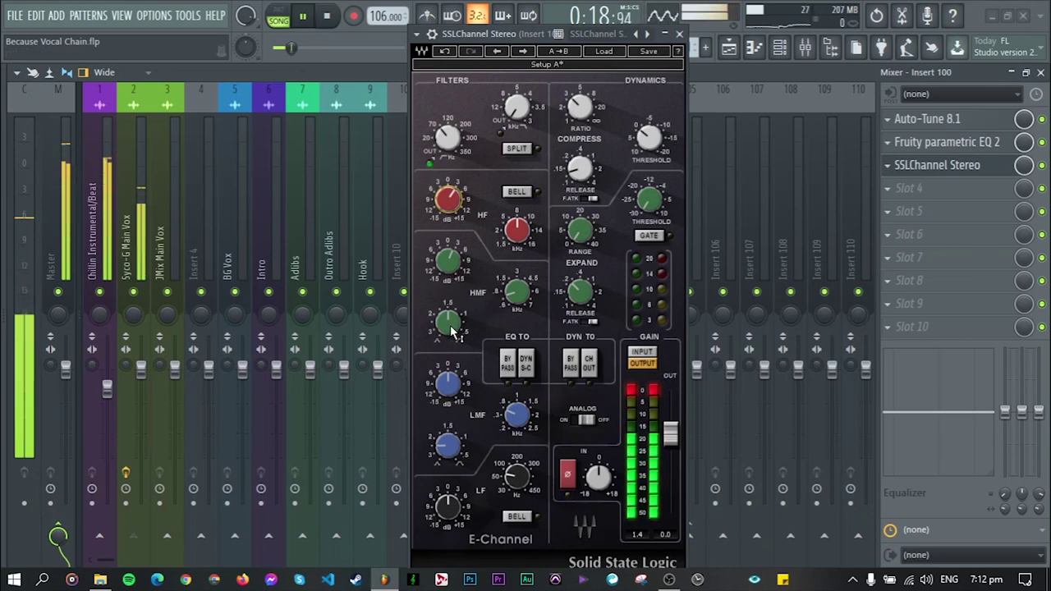
Step: Set the SSLChannel's LMF frequency to 0.88 kHz and Q to about 2.46, and try a 15 dB LF boost before resetting it
{"action": "left_click_drag", "start_coordinate": [517, 415], "coordinate": [516, 412]}
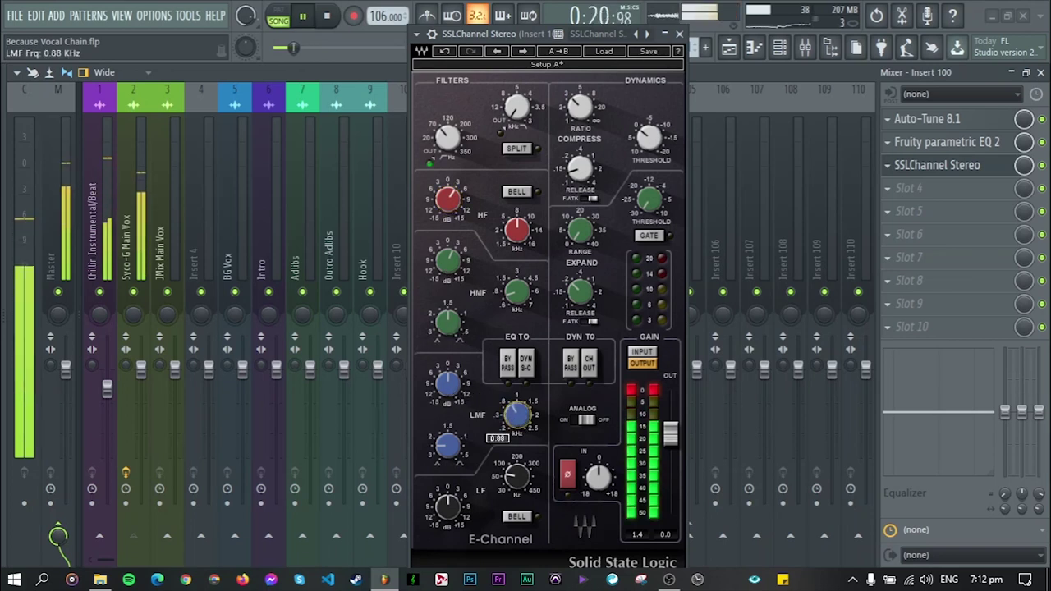
{"action": "left_click_drag", "start_coordinate": [458, 450], "coordinate": [458, 448]}
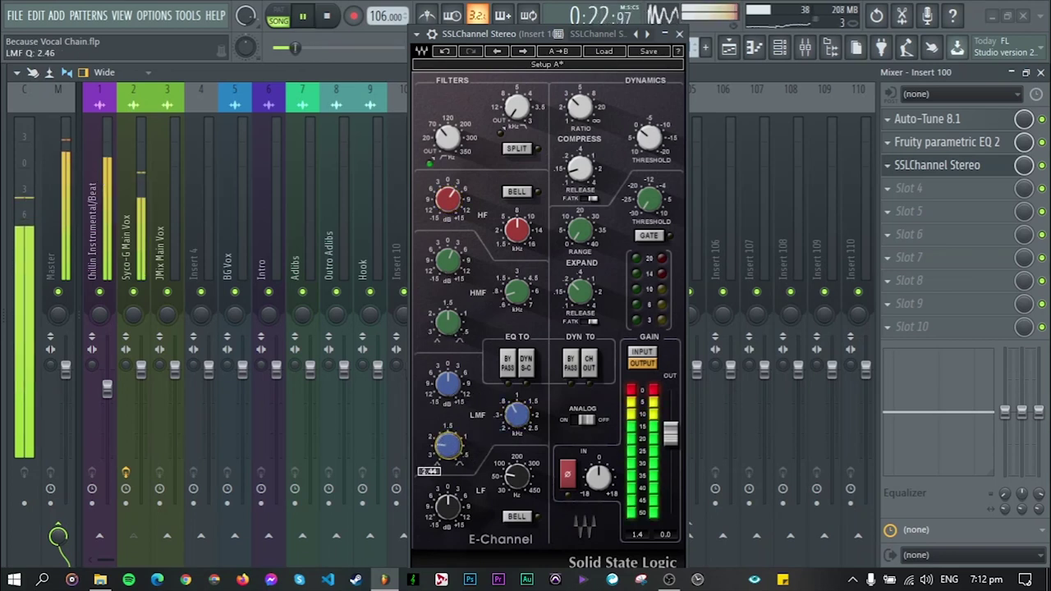
{"action": "left_click_drag", "start_coordinate": [447, 507], "coordinate": [447, 500]}
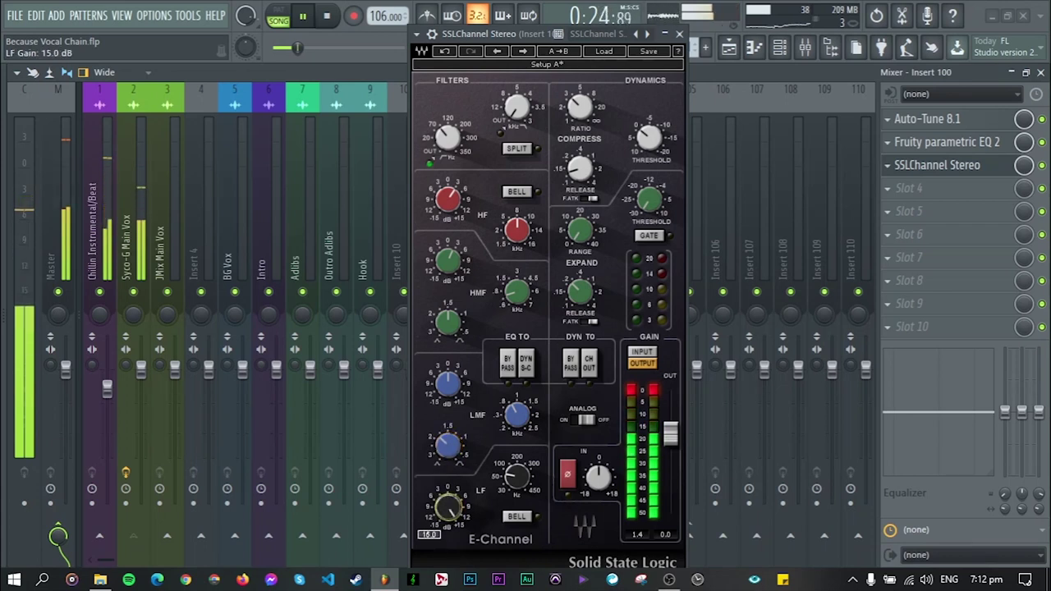
{"action": "left_click_drag", "start_coordinate": [447, 506], "coordinate": [447, 506]}
Step: Fine-tune the SSLChannel's compressor release to 0.14 and readjust its HF gain slightly
{"action": "left_click", "coordinate": [579, 168]}
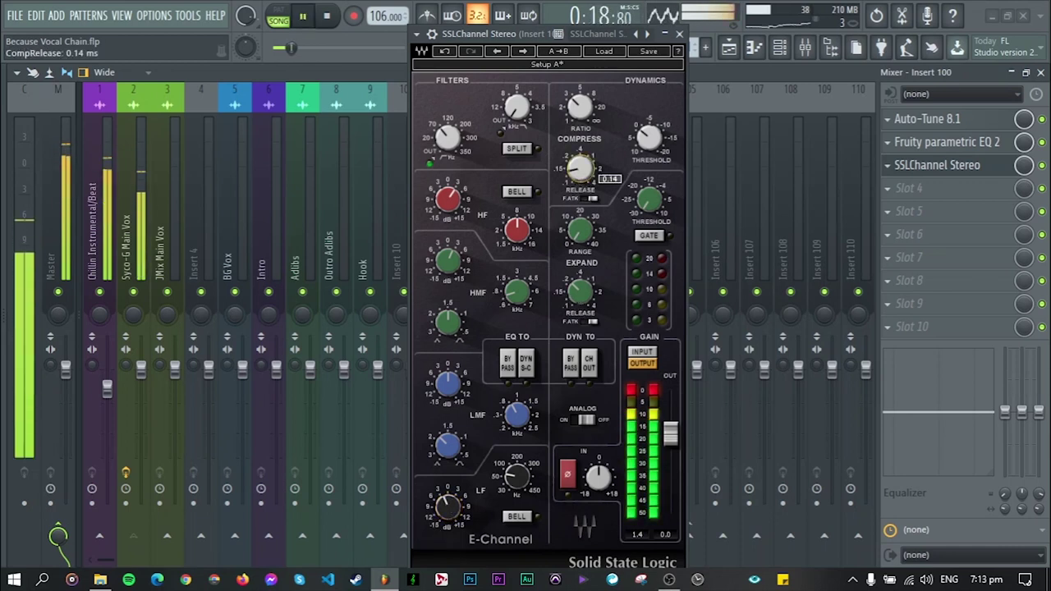
{"action": "left_click_drag", "start_coordinate": [448, 199], "coordinate": [448, 200]}
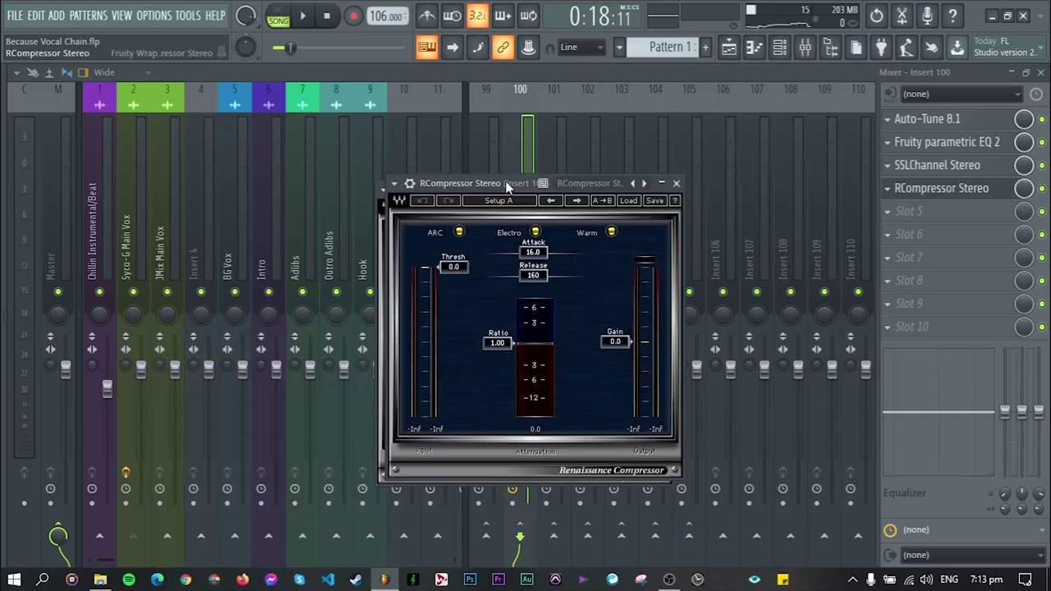
Step: Set RCompressor to threshold -14, attack 15, release 70, ratio 1.50 and gain 2.0, audition it and close it
{"action": "left_click_drag", "start_coordinate": [506, 187], "coordinate": [508, 140]}
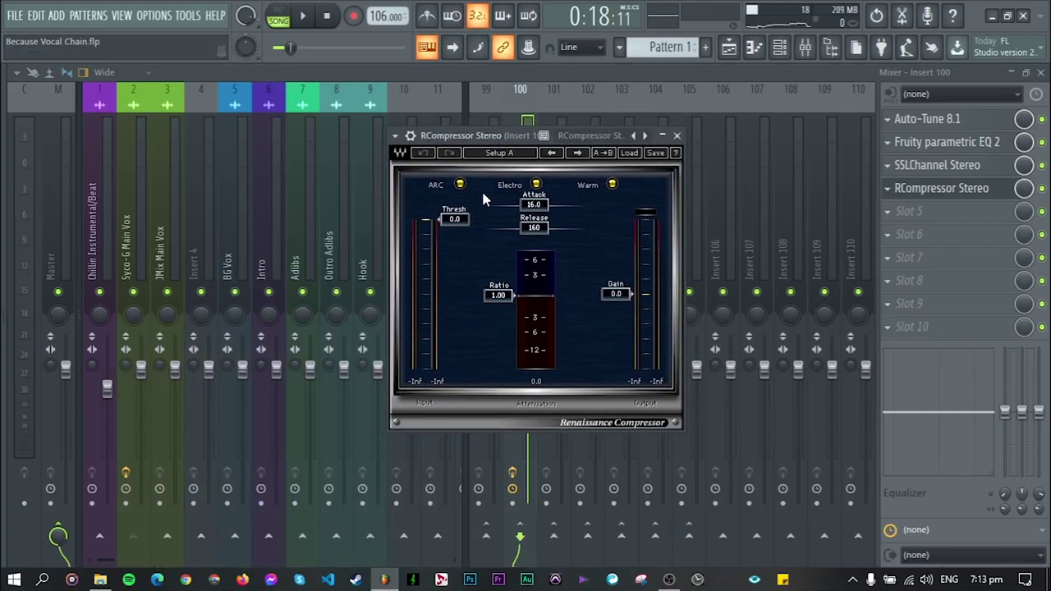
{"action": "left_click_drag", "start_coordinate": [457, 223], "coordinate": [457, 258]}
{"action": "left_click_drag", "start_coordinate": [538, 202], "coordinate": [538, 204]}
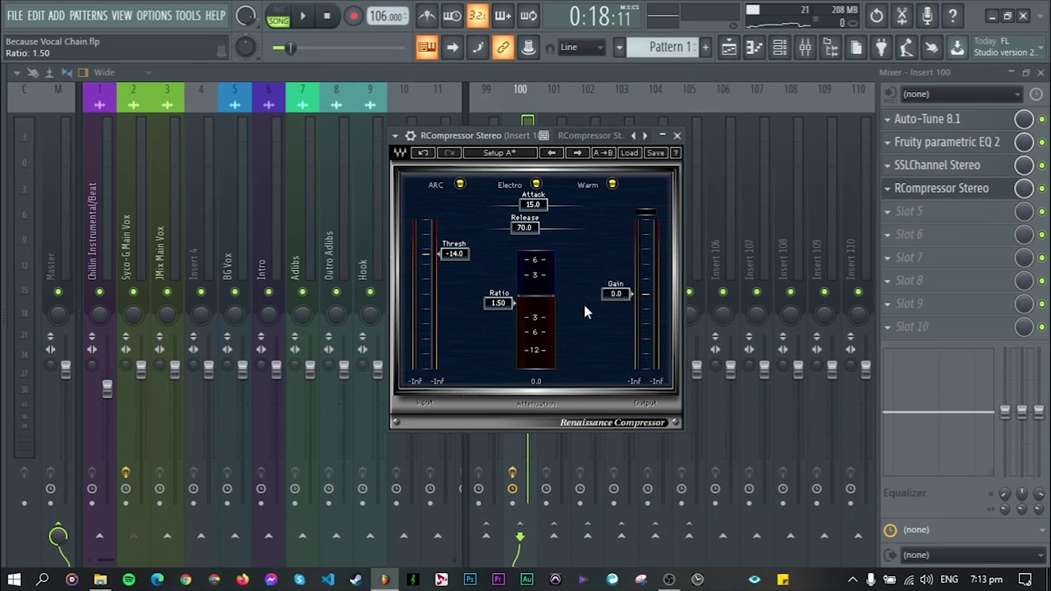
{"action": "key", "text": "Return"}
{"action": "key", "text": "space"}
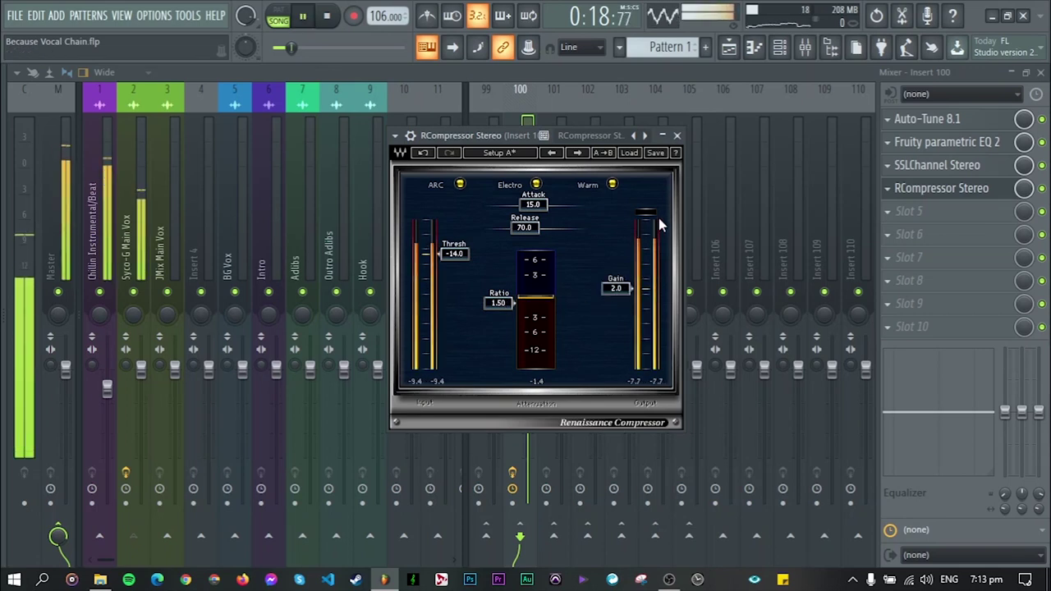
{"action": "left_click", "coordinate": [675, 137]}
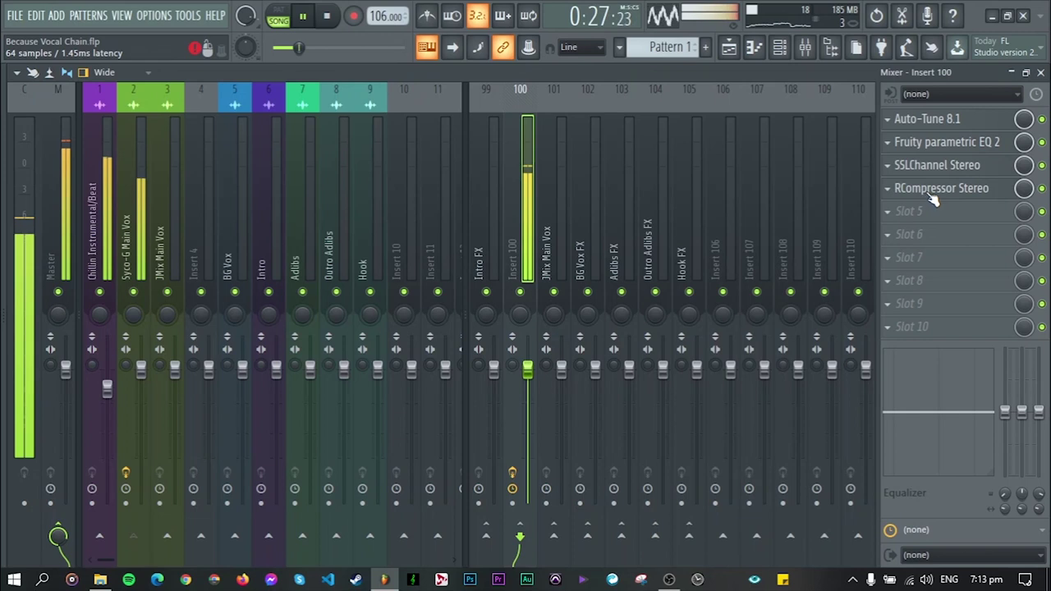
{"action": "key", "text": "space"}
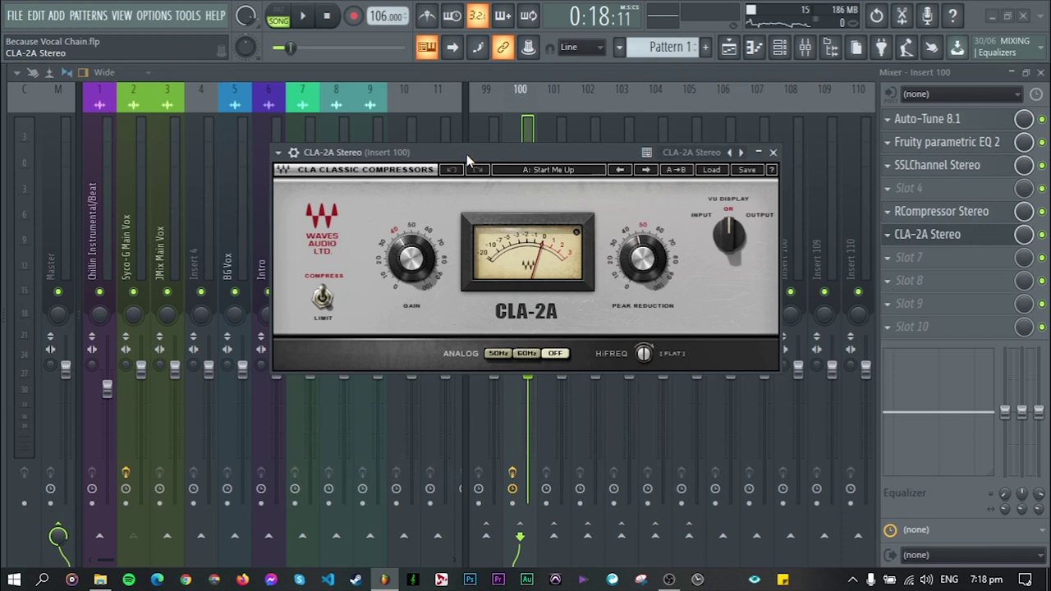
Step: Set the CLA-2A's peak reduction to about 52.44 during playback, and close the compressor
{"action": "left_click_drag", "start_coordinate": [466, 155], "coordinate": [478, 153]}
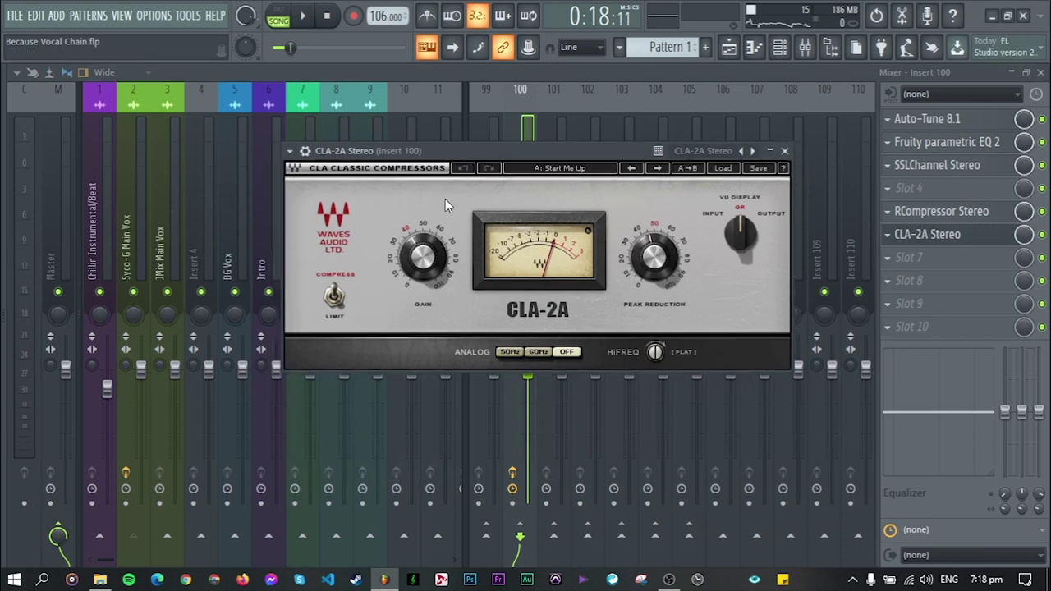
{"action": "key", "text": "space"}
{"action": "left_click", "coordinate": [654, 257]}
{"action": "left_click_drag", "start_coordinate": [653, 257], "coordinate": [654, 253]}
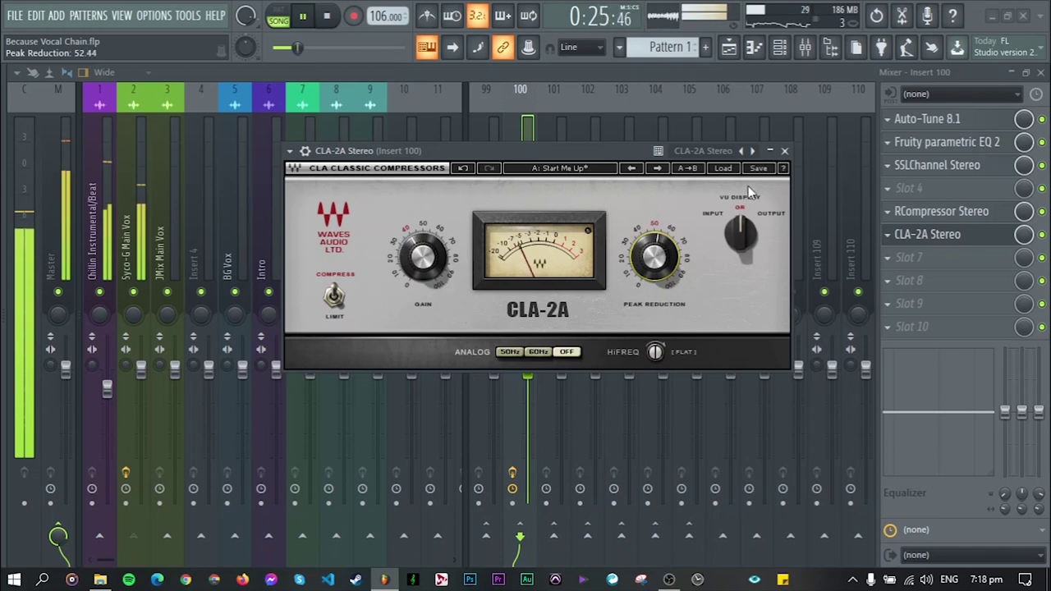
{"action": "left_click", "coordinate": [784, 150]}
{"action": "key", "text": "space"}
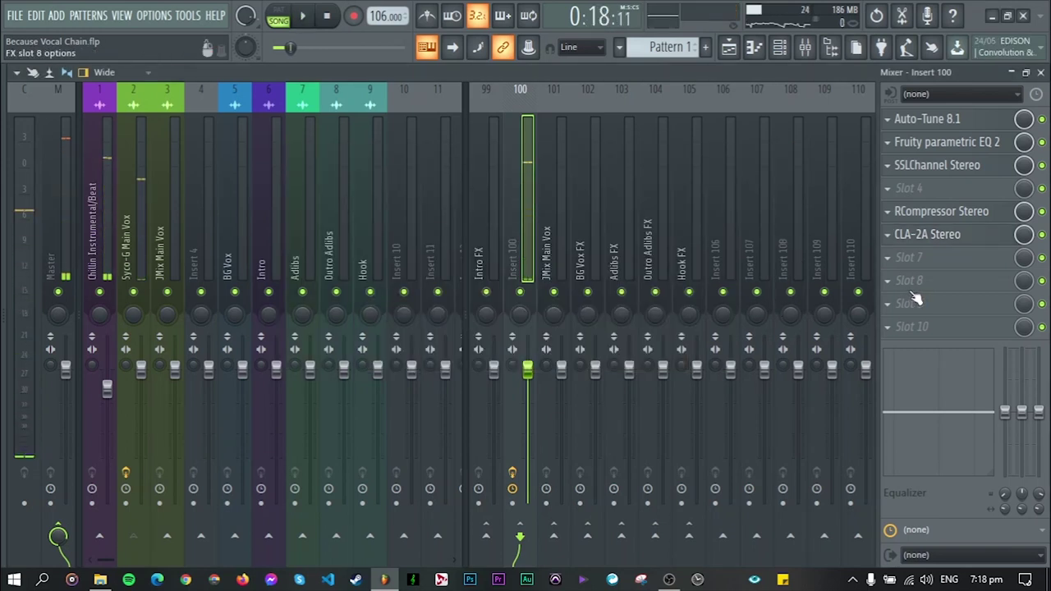
Step: Load Doubler2 Stereo in slot 7 of Insert 100's effects chain
{"action": "left_click", "coordinate": [923, 304]}
{"action": "left_click", "coordinate": [106, 241]}
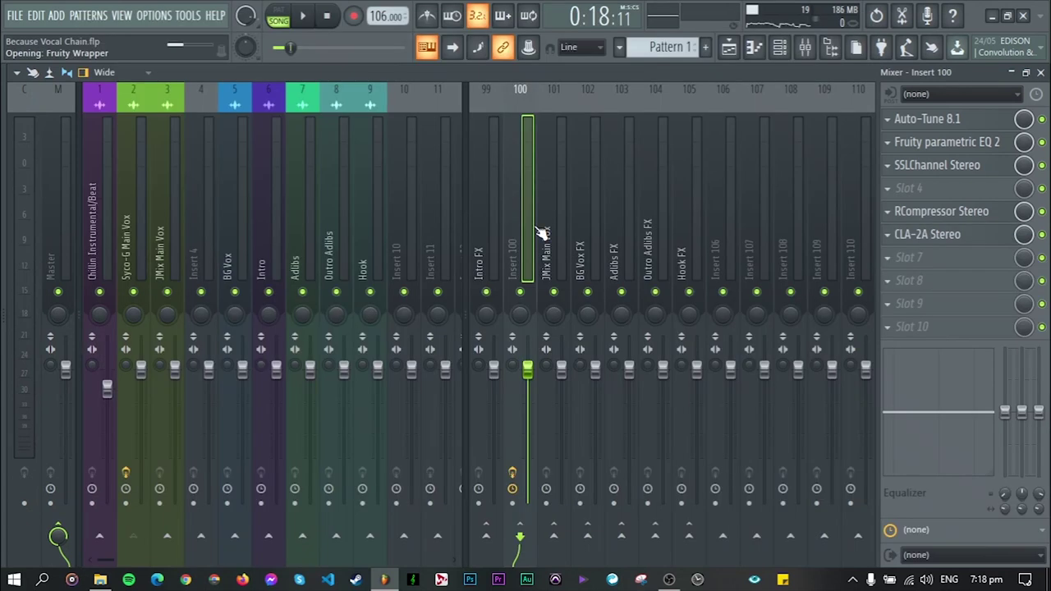
{"action": "left_click_drag", "start_coordinate": [455, 166], "coordinate": [487, 167]}
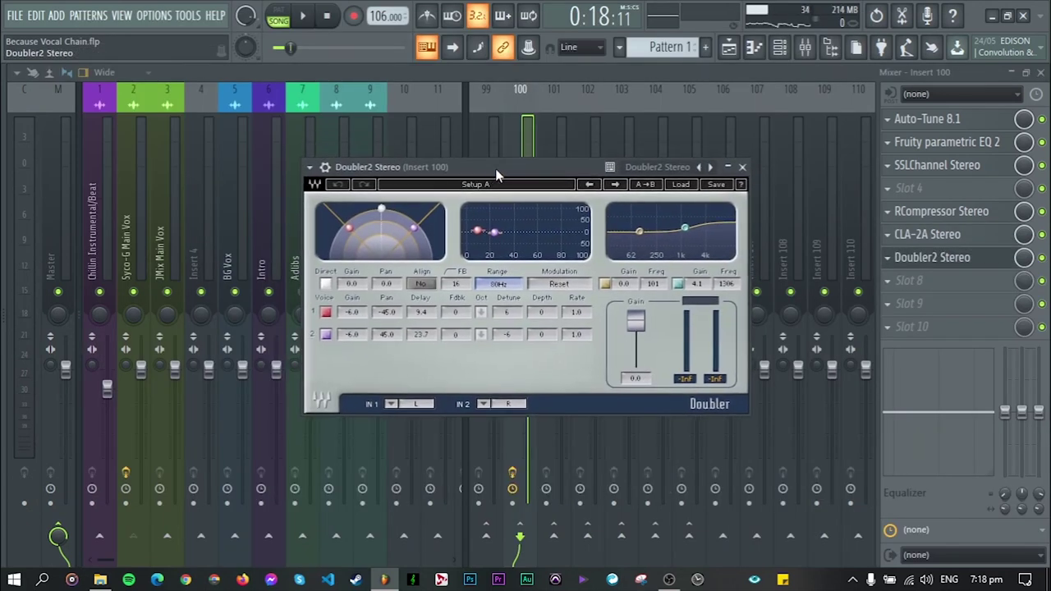
Step: Lower Doubler2's voice 1 gain to -14.7 and voice 2 gain to -15.6 during playback, and close the plugin
{"action": "key", "text": "space"}
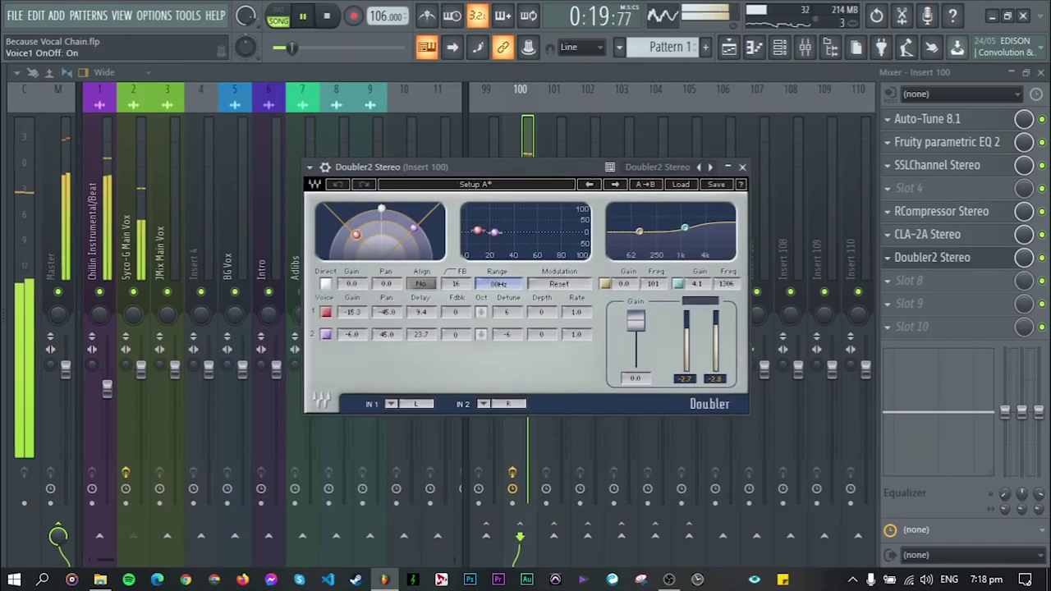
{"action": "left_click_drag", "start_coordinate": [414, 235], "coordinate": [405, 235]}
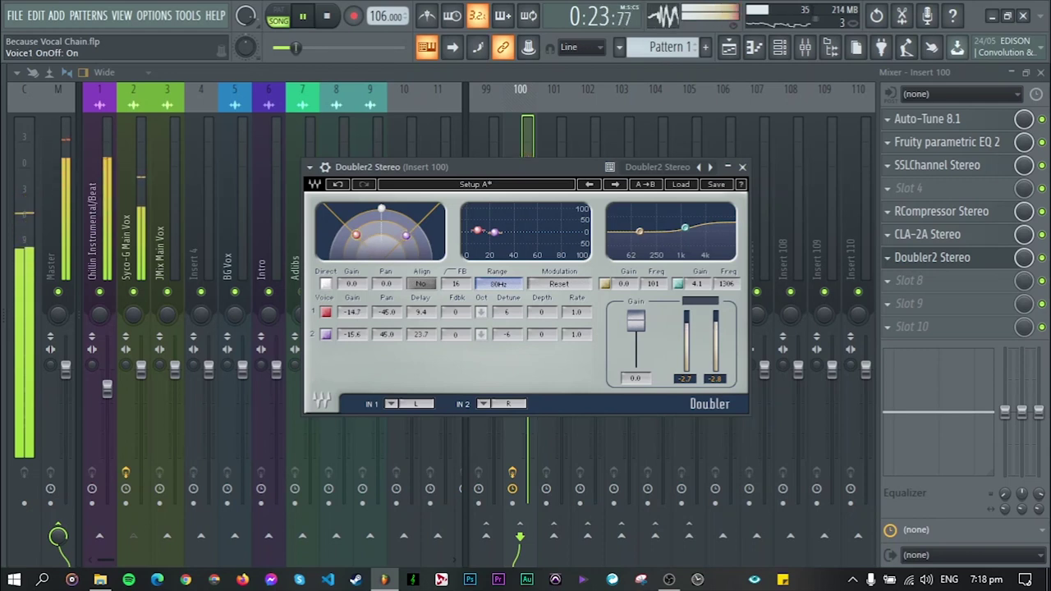
{"action": "left_click", "coordinate": [742, 166]}
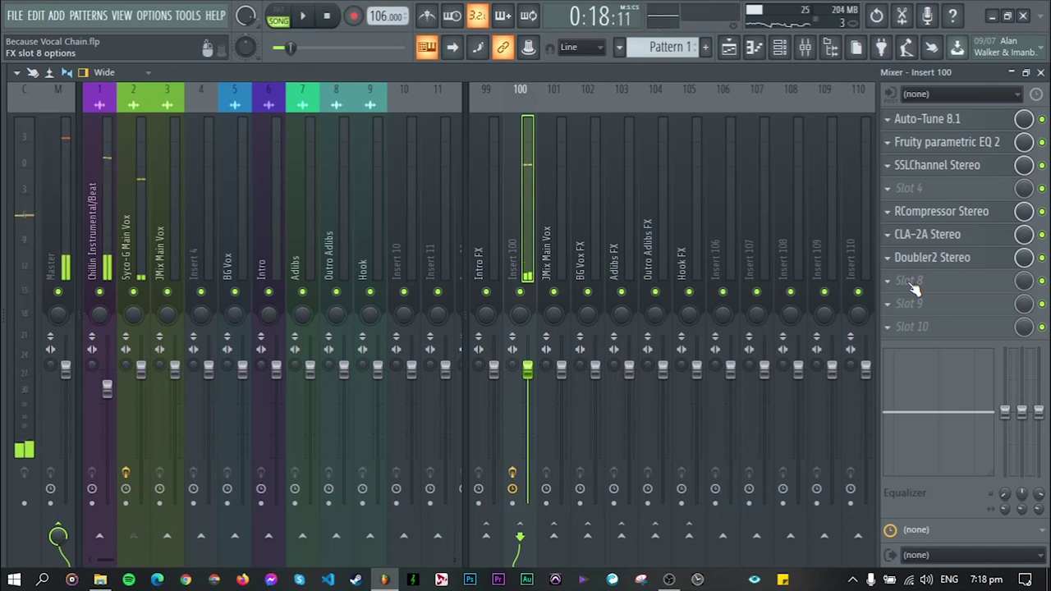
Step: Add RDeEsser Stereo in slot 8 with range -6.3 and threshold -26.3, and close it
{"action": "left_click", "coordinate": [913, 282]}
{"action": "left_click", "coordinate": [125, 481]}
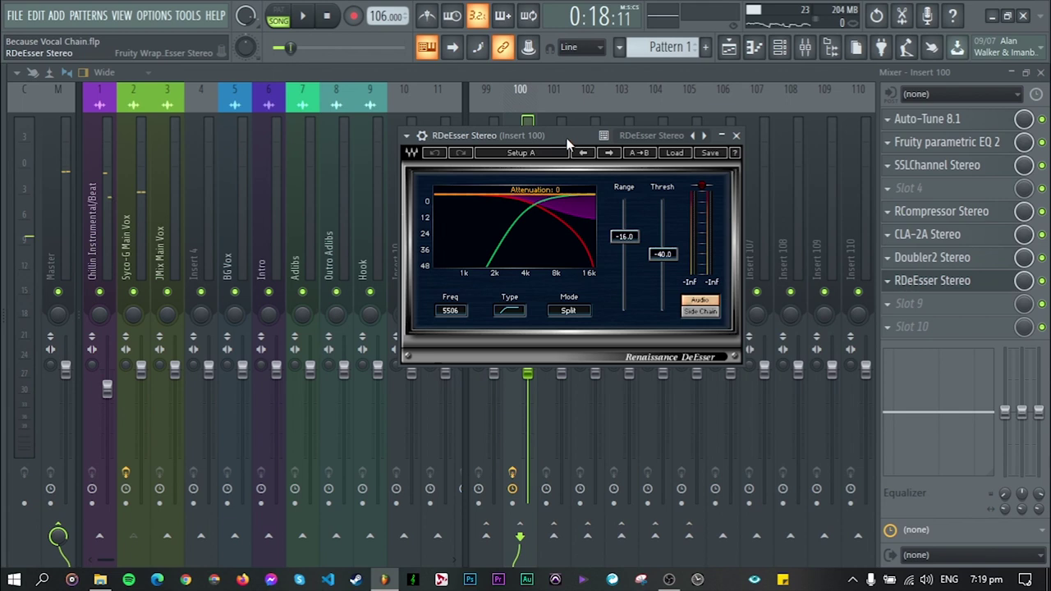
{"action": "left_click_drag", "start_coordinate": [545, 224], "coordinate": [545, 214]}
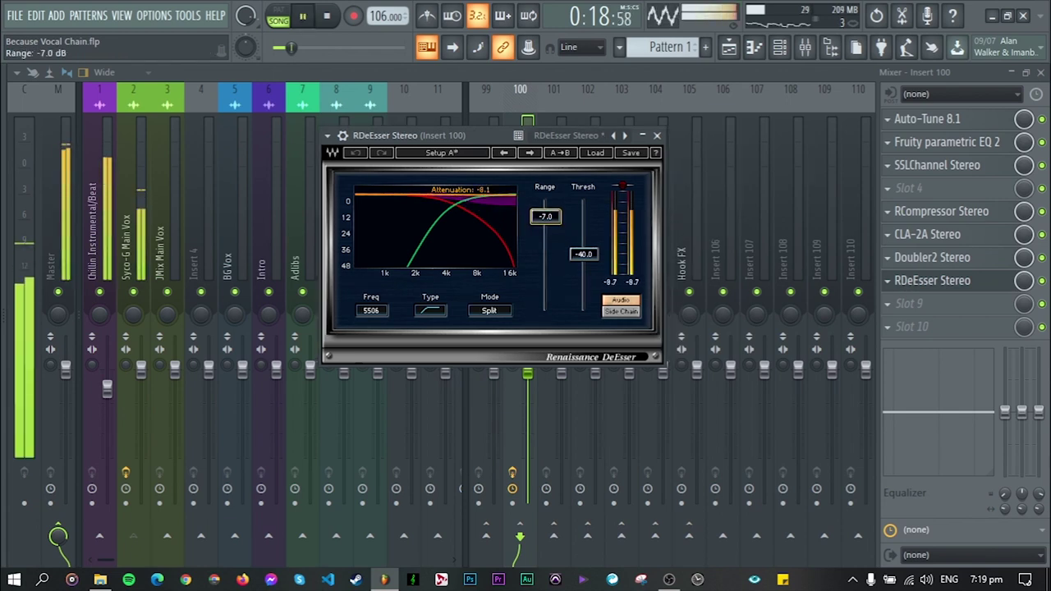
{"action": "left_click_drag", "start_coordinate": [584, 255], "coordinate": [582, 236]}
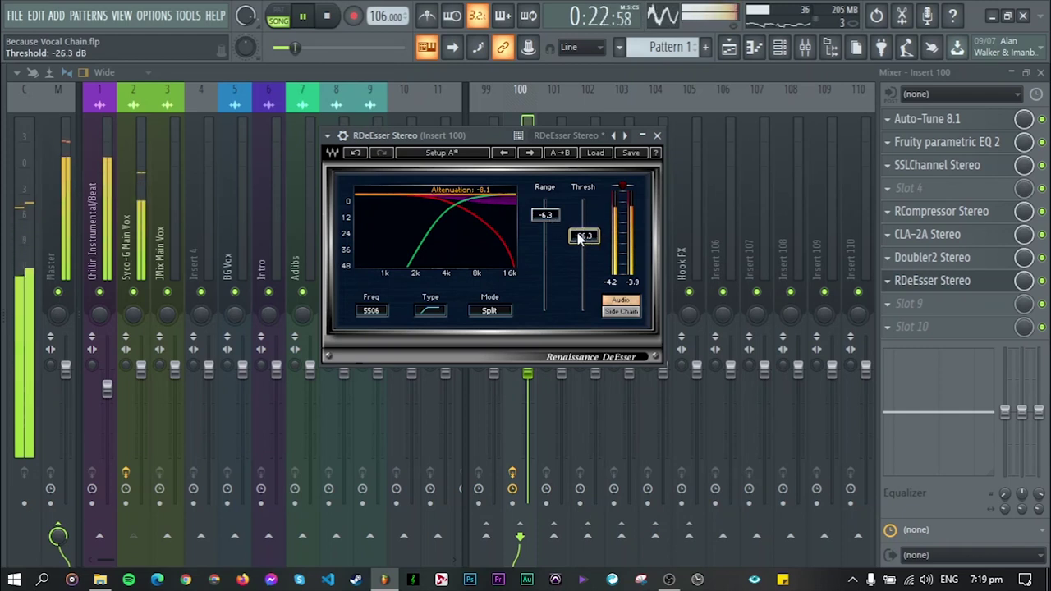
{"action": "left_click", "coordinate": [657, 136]}
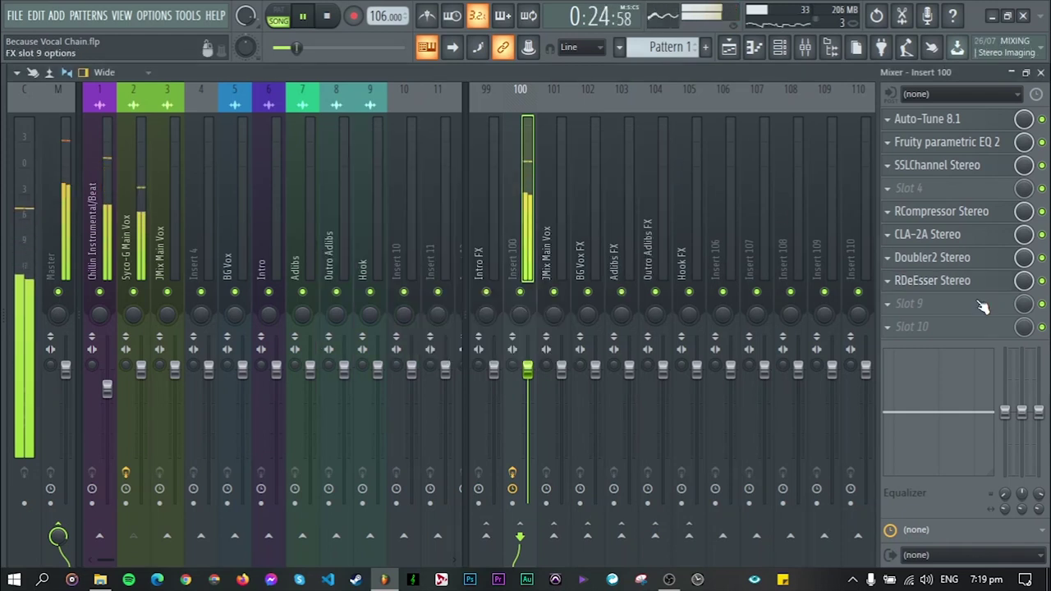
Step: Load ValhallaVintageVerb in slot 9 of Insert 100 and switch its mode to Plate
{"action": "left_click", "coordinate": [911, 303]}
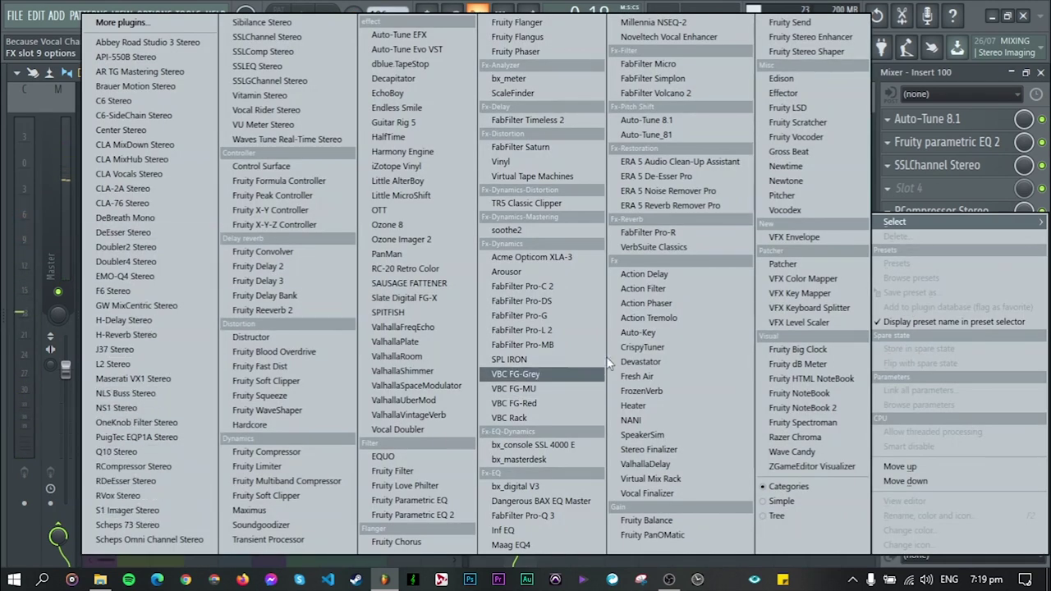
{"action": "left_click", "coordinate": [427, 415]}
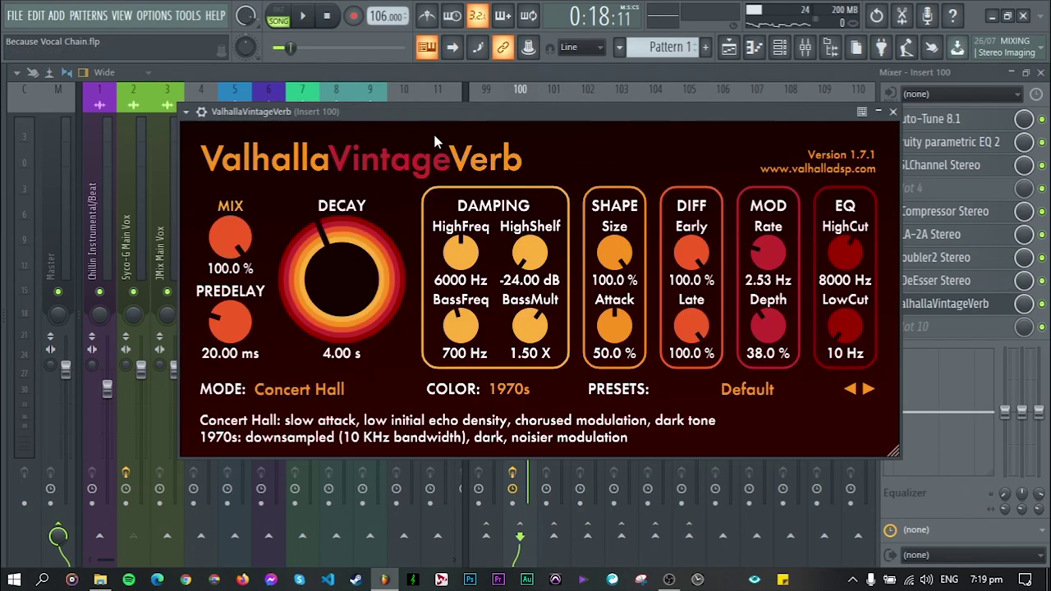
{"action": "left_click_drag", "start_coordinate": [451, 120], "coordinate": [430, 117]}
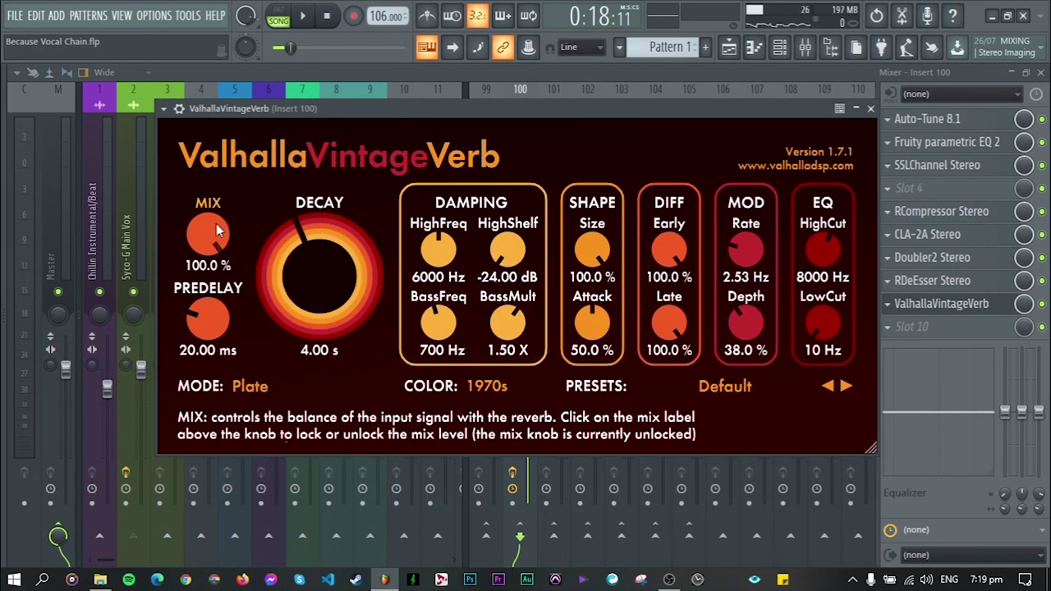
Step: Set the reverb's mix to 8.4 %, low cut to 760 Hz and predelay to 0.00 ms during playback, and close it
{"action": "key", "text": "space"}
{"action": "left_click_drag", "start_coordinate": [208, 222], "coordinate": [831, 413]}
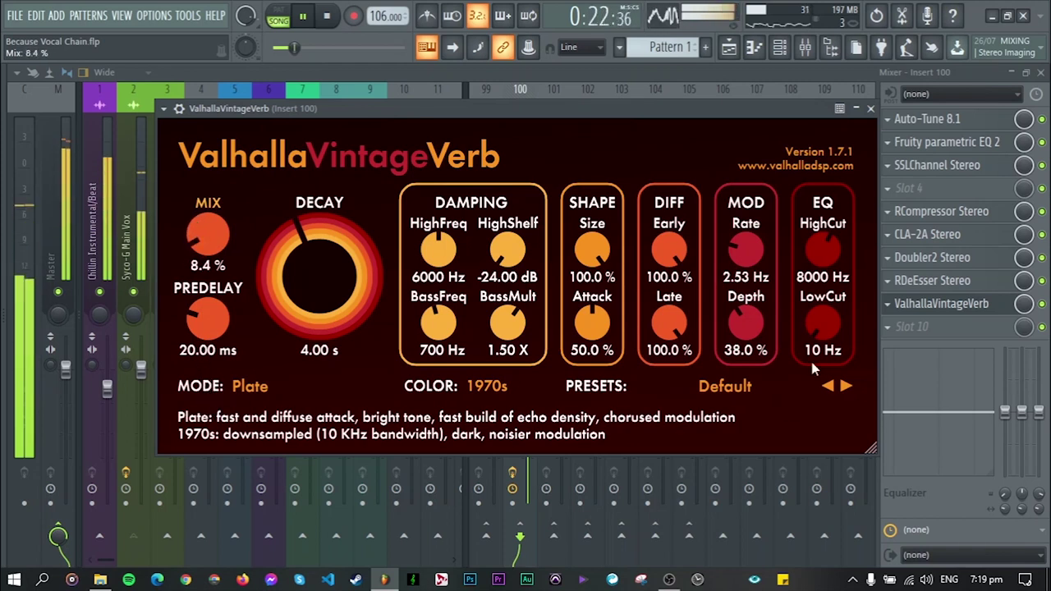
{"action": "left_click_drag", "start_coordinate": [821, 328], "coordinate": [831, 247]}
{"action": "double_click", "coordinate": [198, 310]}
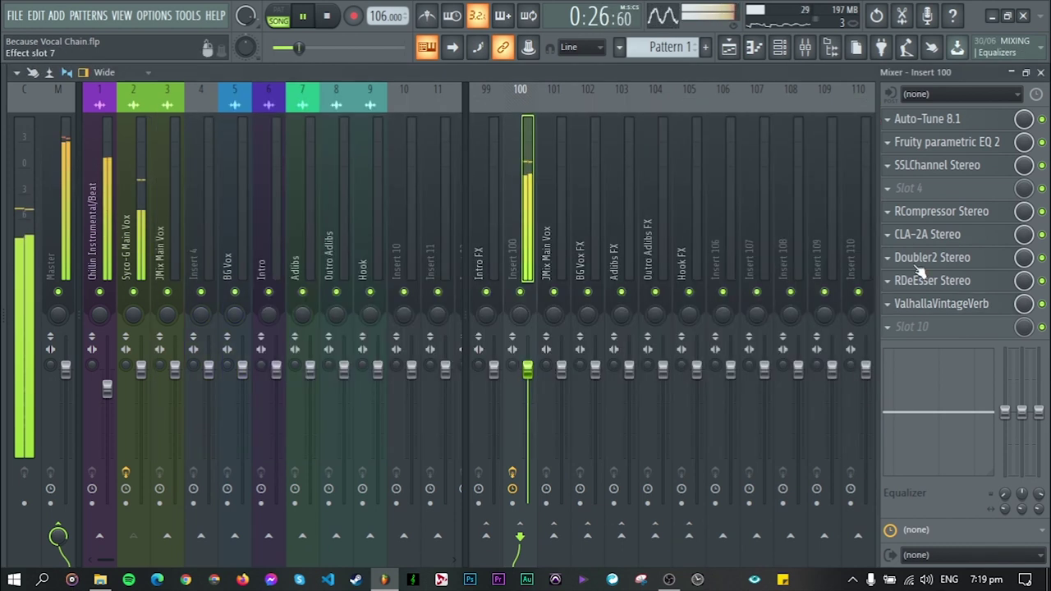
{"action": "left_click", "coordinate": [870, 110]}
Step: Reopen ValhallaVintageVerb, fine-tune its mix to 7.6 % while listening, and close it
{"action": "left_click", "coordinate": [927, 304]}
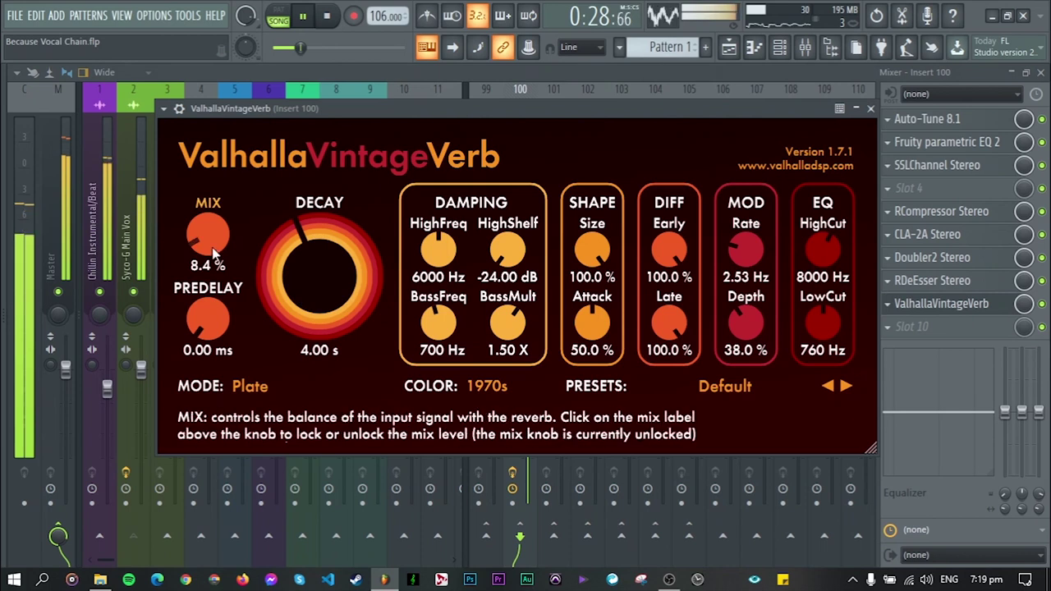
{"action": "left_click_drag", "start_coordinate": [215, 160], "coordinate": [193, 236]}
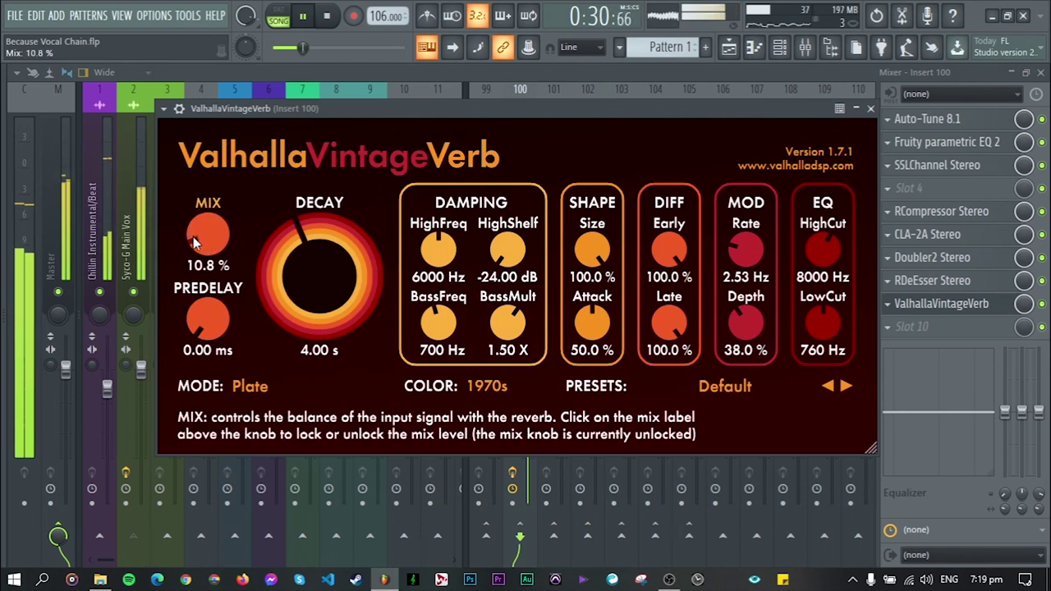
{"action": "key", "text": "space"}
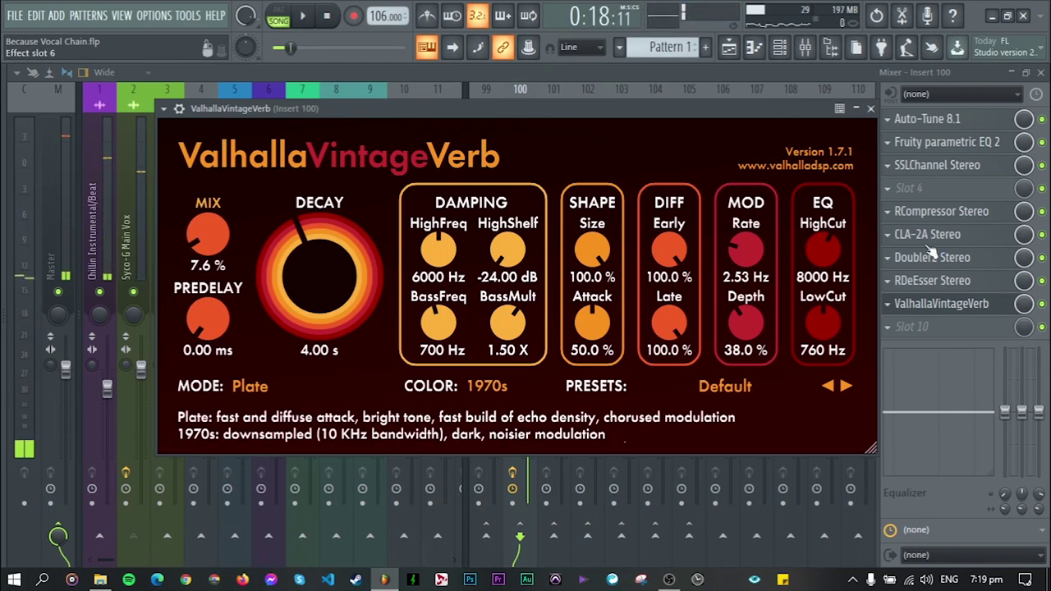
{"action": "left_click", "coordinate": [871, 109]}
Step: Load H-Delay Stereo in slot 10 with a 1/4 delay, reduced feedback, narrowed high-pass and low-pass filters, and Analog off
{"action": "left_click_drag", "start_coordinate": [429, 139], "coordinate": [444, 149]}
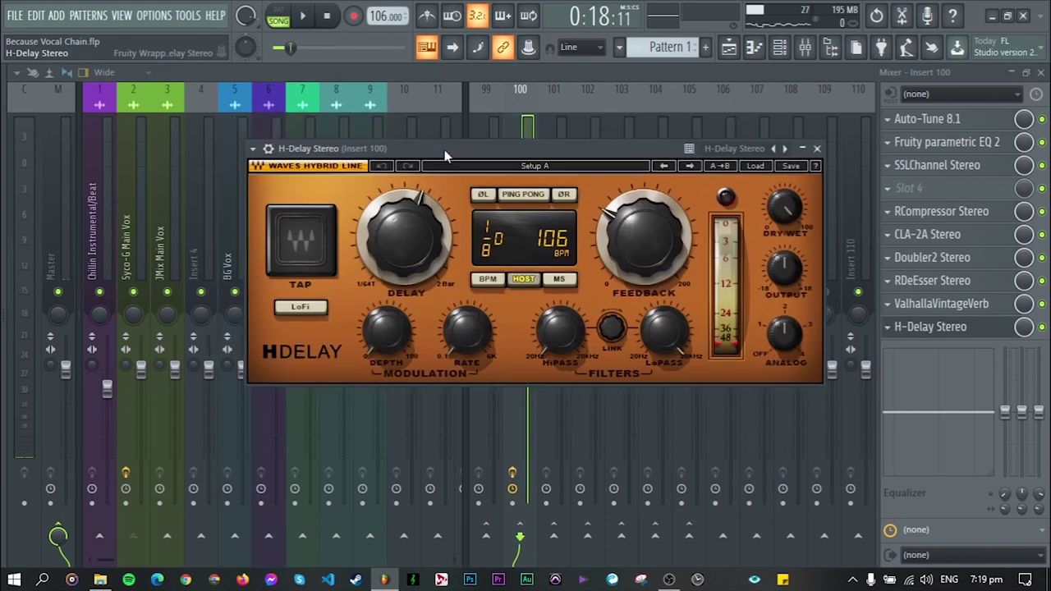
{"action": "mouse_move", "coordinate": [630, 227]}
{"action": "left_mouse_down"}
{"action": "mouse_move", "coordinate": [631, 210]}
{"action": "mouse_move", "coordinate": [631, 223]}
{"action": "left_mouse_up"}
{"action": "left_click_drag", "start_coordinate": [399, 224], "coordinate": [399, 215]}
{"action": "left_click_drag", "start_coordinate": [595, 161], "coordinate": [567, 188]}
{"action": "key", "text": "space"}
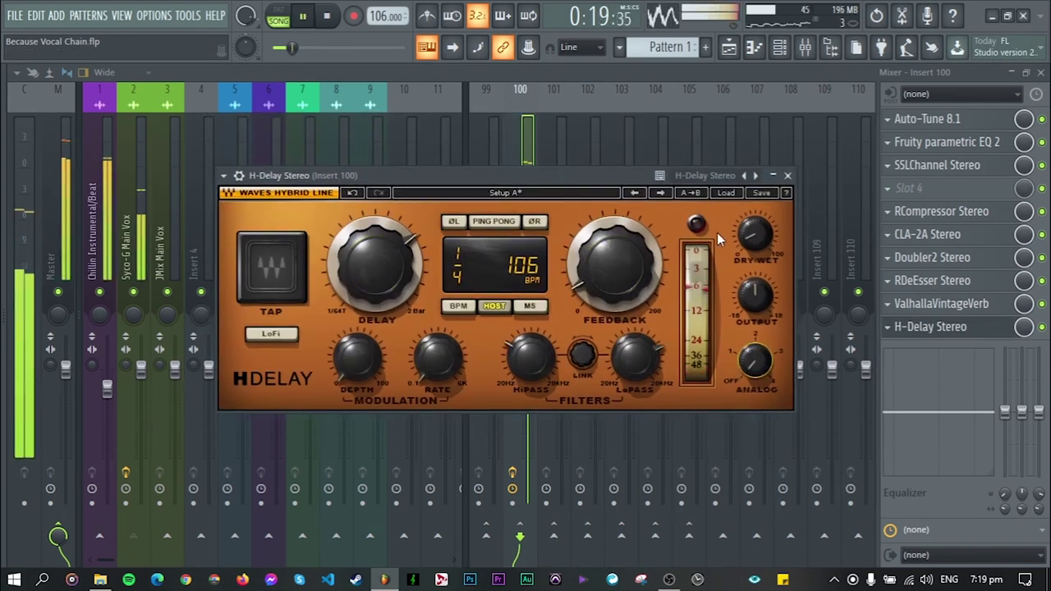
Step: Sweep H-Delay's dry/wet mix during playback, settle it at 5, and stop playback
{"action": "left_click_drag", "start_coordinate": [753, 238], "coordinate": [754, 281]}
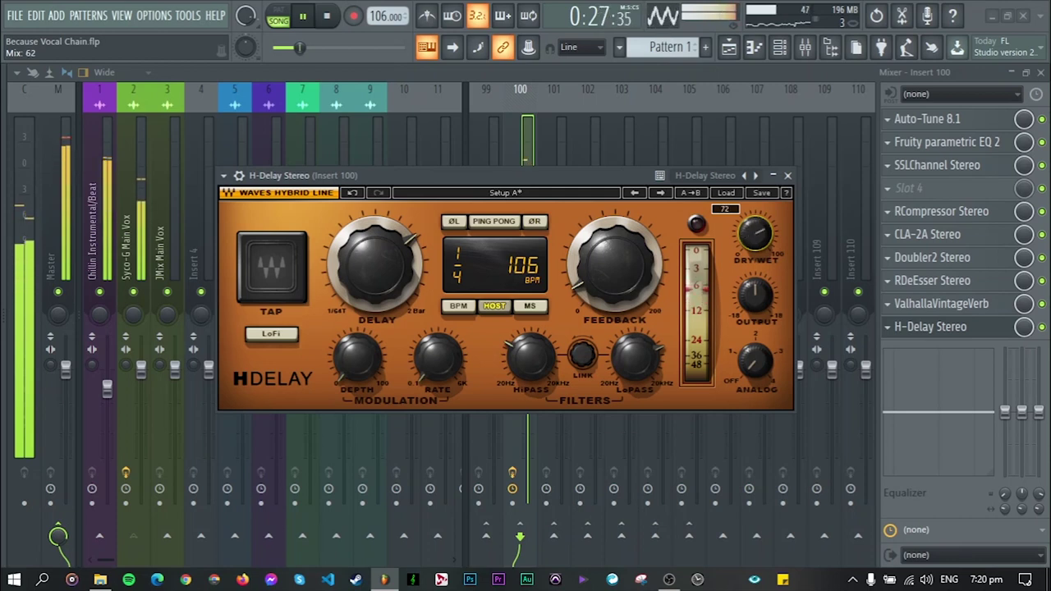
{"action": "left_click_drag", "start_coordinate": [754, 234], "coordinate": [753, 234]}
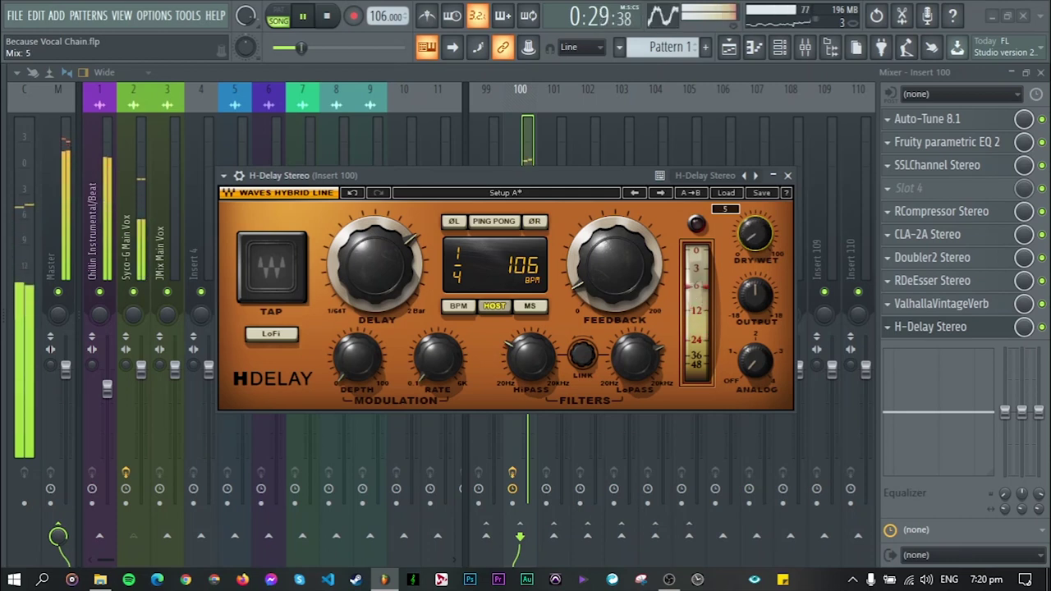
{"action": "key", "text": "space"}
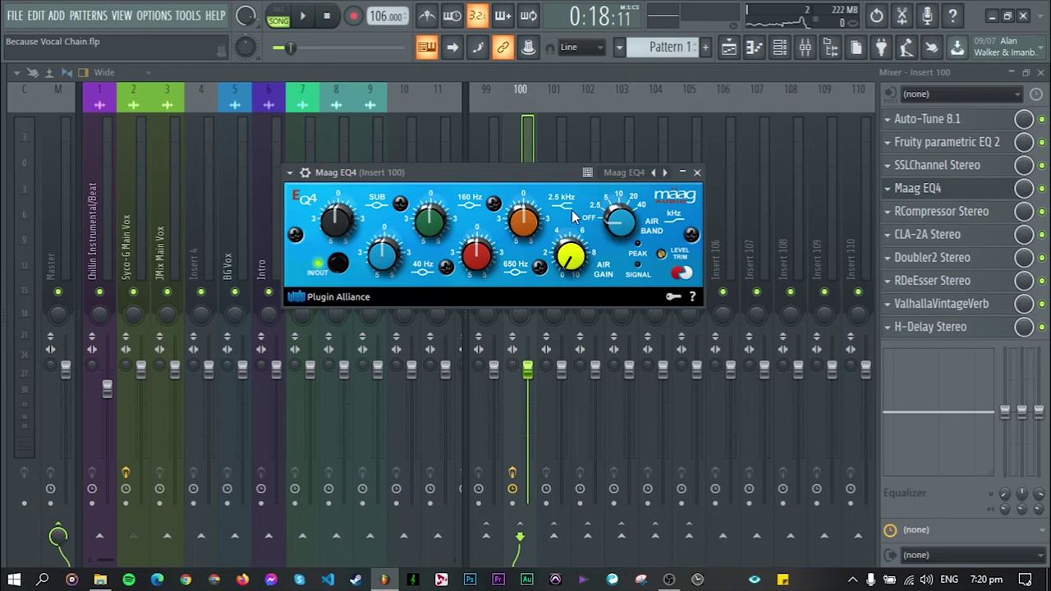
Step: Try Maag EQ4 in slot 4 with Air Band at 40 kHz and raised Air Gain, auditioning the soloed main vocal on insert 2
{"action": "key", "text": "space"}
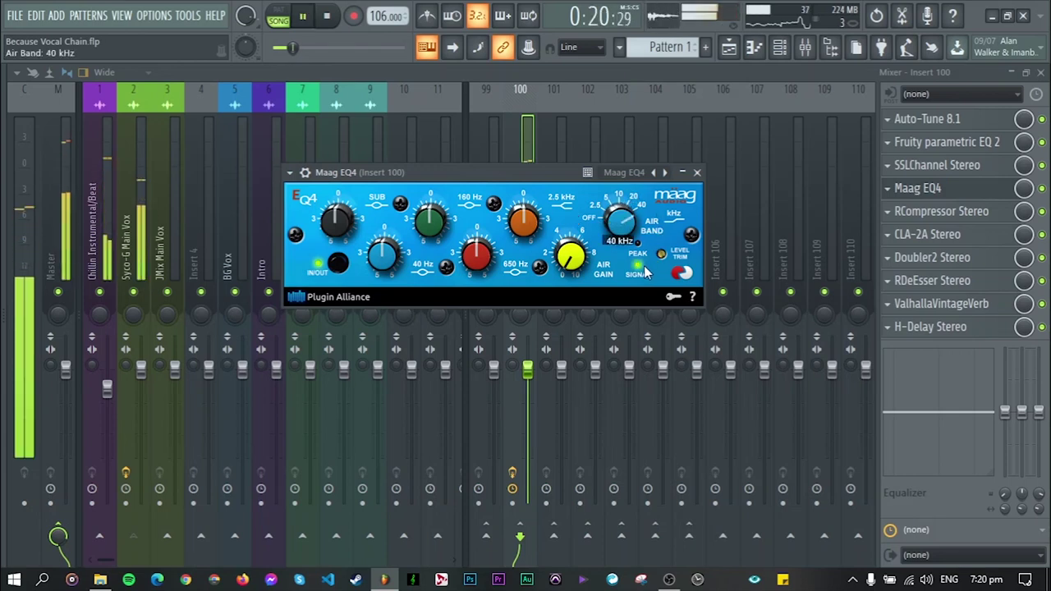
{"action": "left_click_drag", "start_coordinate": [565, 234], "coordinate": [569, 288]}
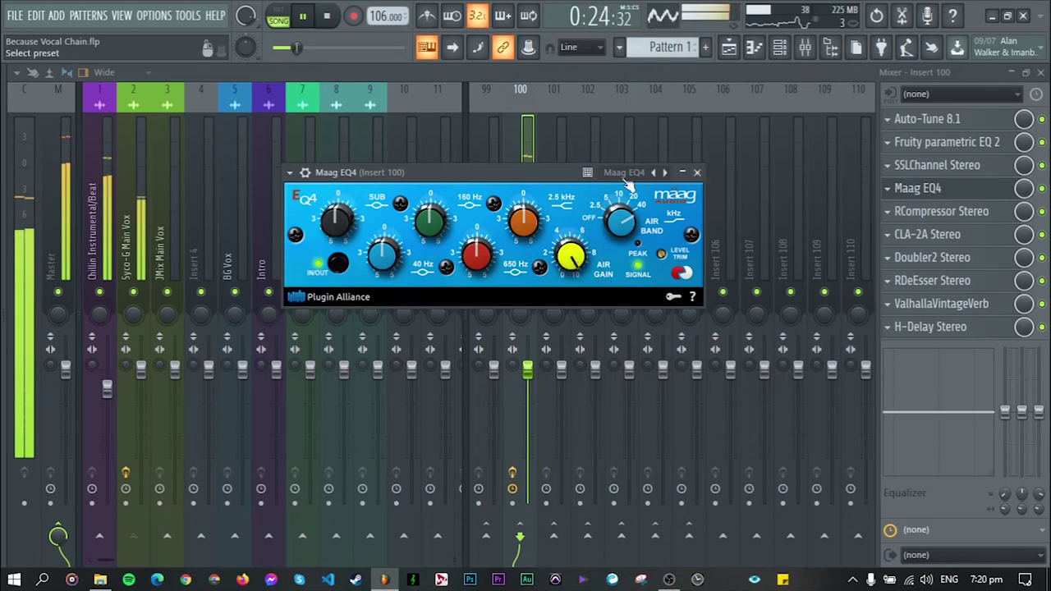
{"action": "left_click_drag", "start_coordinate": [561, 176], "coordinate": [640, 146]}
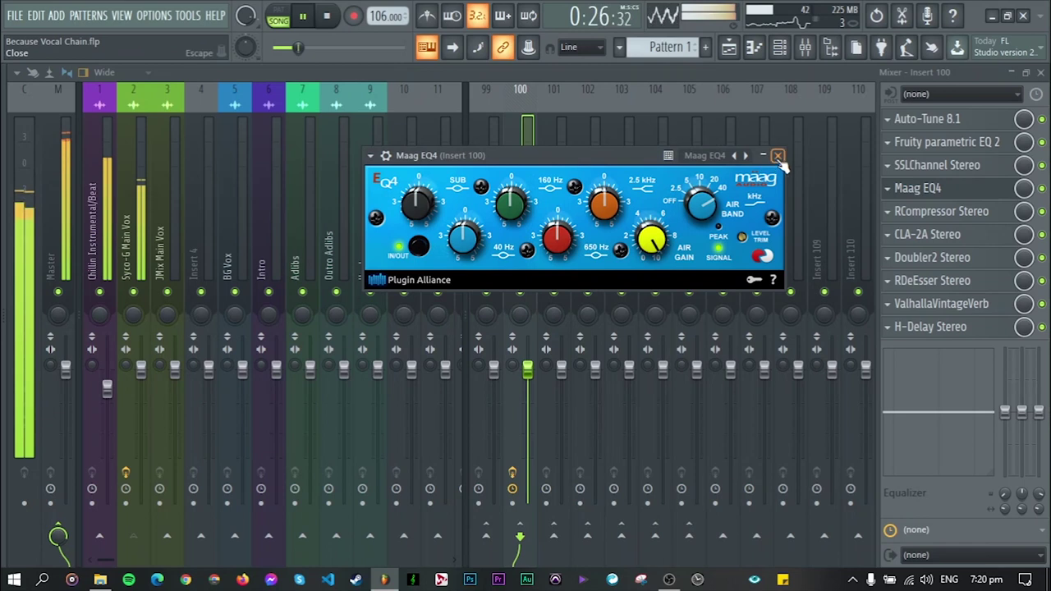
{"action": "left_click", "coordinate": [779, 156]}
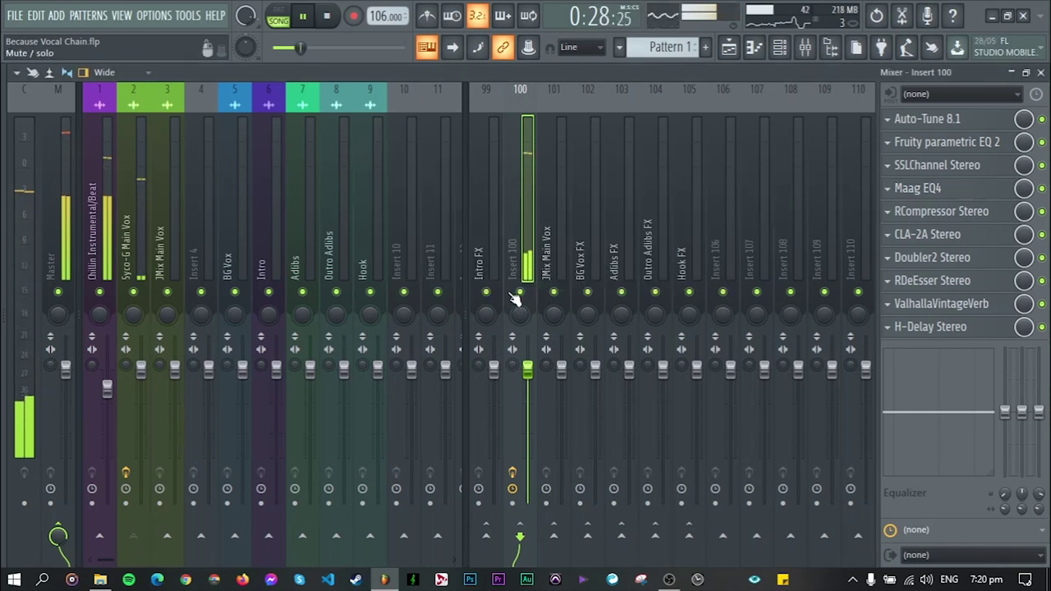
{"action": "right_click", "coordinate": [135, 293]}
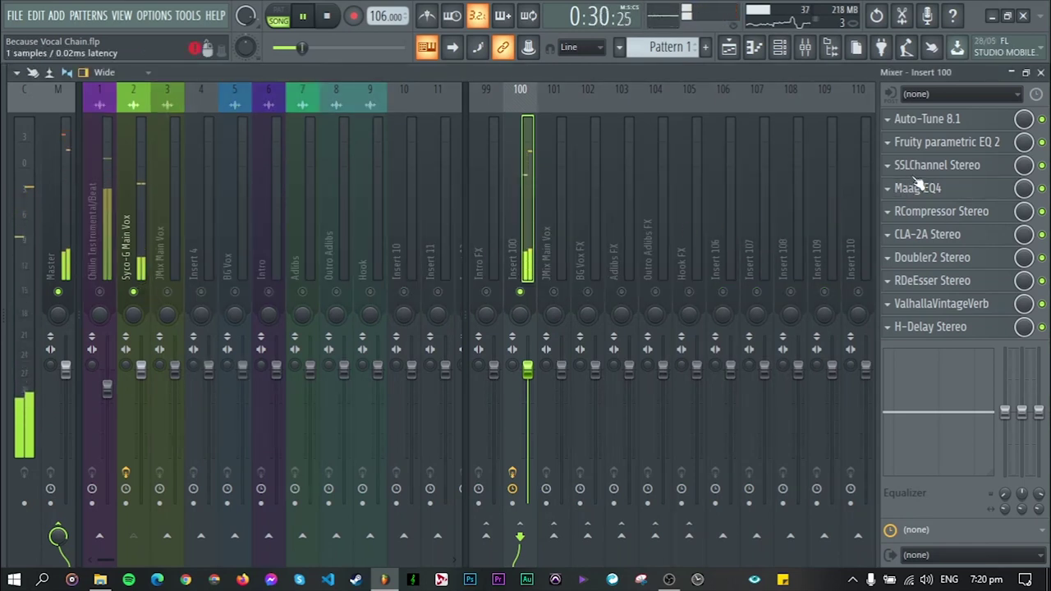
{"action": "key", "text": "space"}
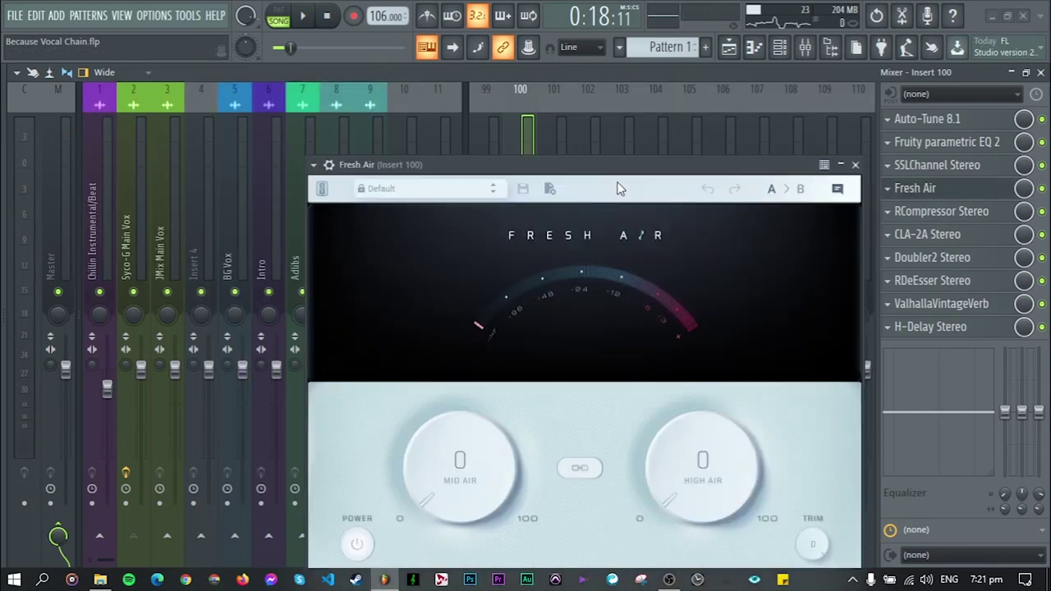
Step: Use Fresh Air in slot 4 with Mid Air at 41 and High Air at 45, adjusted during playback, and close it
{"action": "left_click_drag", "start_coordinate": [589, 164], "coordinate": [540, 107]}
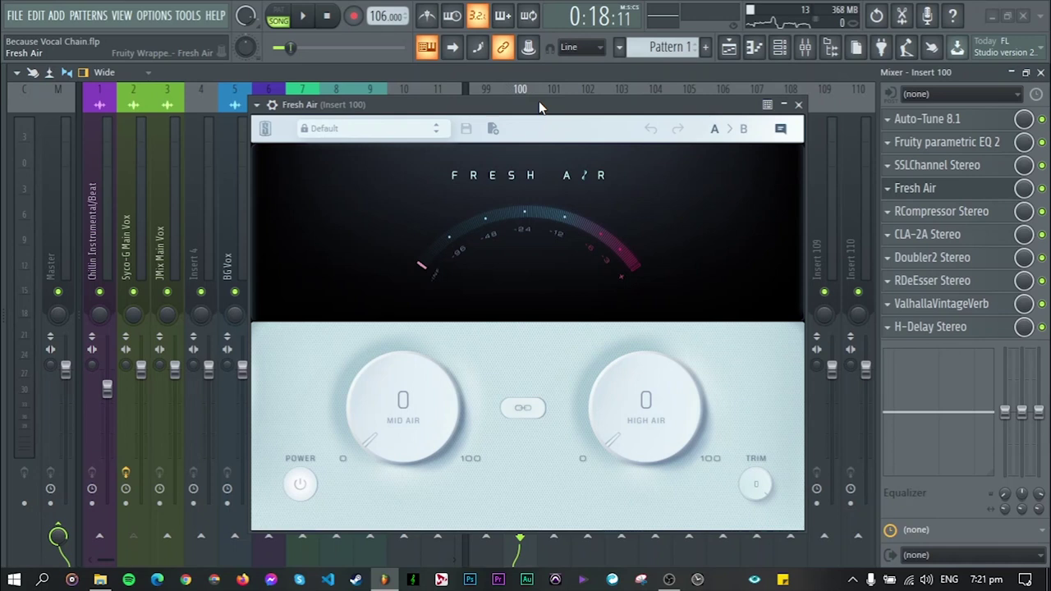
{"action": "key", "text": "space"}
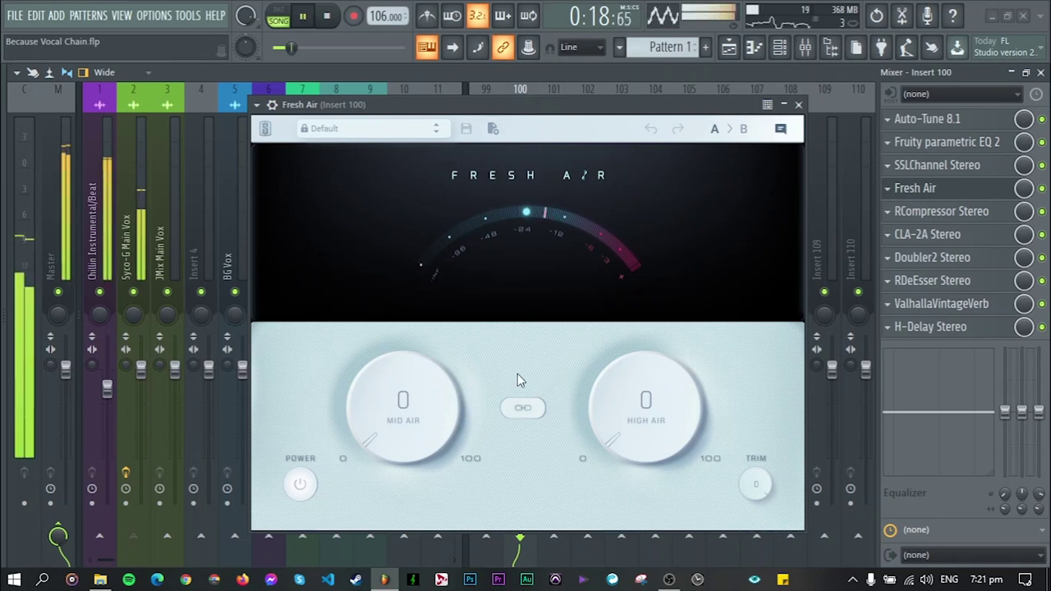
{"action": "left_click_drag", "start_coordinate": [392, 405], "coordinate": [386, 281]}
{"action": "left_click_drag", "start_coordinate": [603, 394], "coordinate": [625, 231]}
{"action": "left_click_drag", "start_coordinate": [636, 184], "coordinate": [629, 260]}
{"action": "mouse_move", "coordinate": [409, 361]}
{"action": "left_mouse_down"}
{"action": "mouse_move", "coordinate": [443, 265]}
{"action": "mouse_move", "coordinate": [404, 367]}
{"action": "left_mouse_up"}
{"action": "left_click_drag", "start_coordinate": [627, 384], "coordinate": [622, 427]}
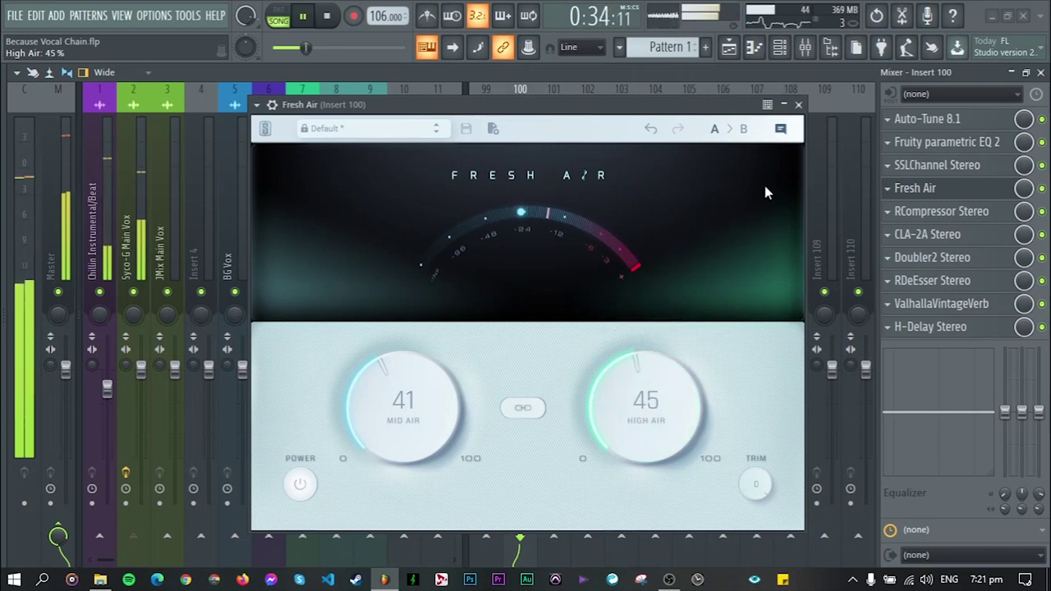
{"action": "left_click", "coordinate": [798, 104]}
Step: Lower Insert 100's volume fader slightly during playback, and stop the song
{"action": "mouse_move", "coordinate": [528, 370]}
{"action": "left_mouse_down"}
{"action": "mouse_move", "coordinate": [528, 396]}
{"action": "mouse_move", "coordinate": [528, 378]}
{"action": "left_mouse_up"}
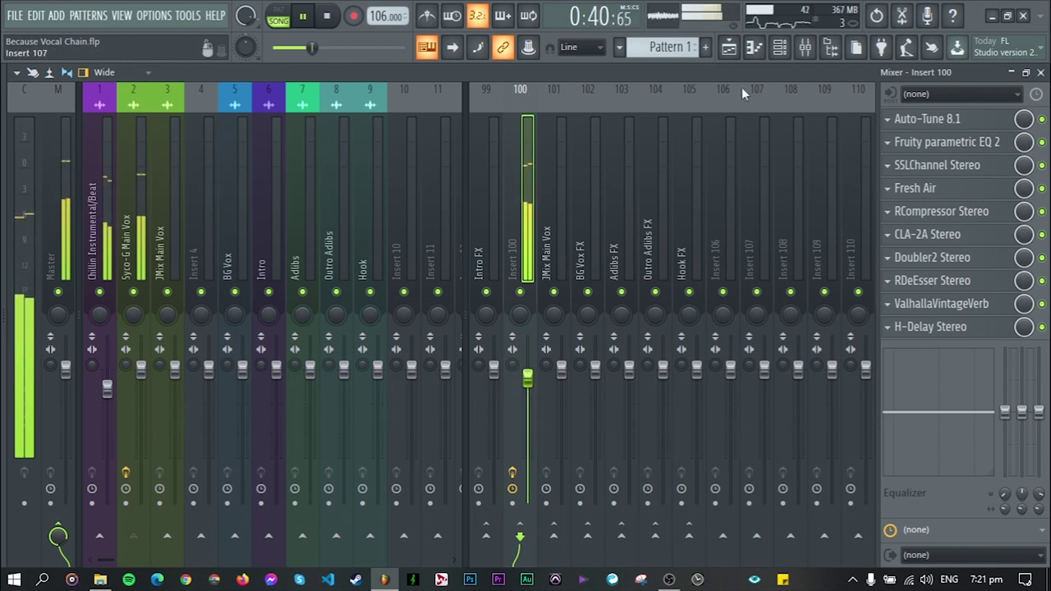
{"action": "key", "text": "space"}
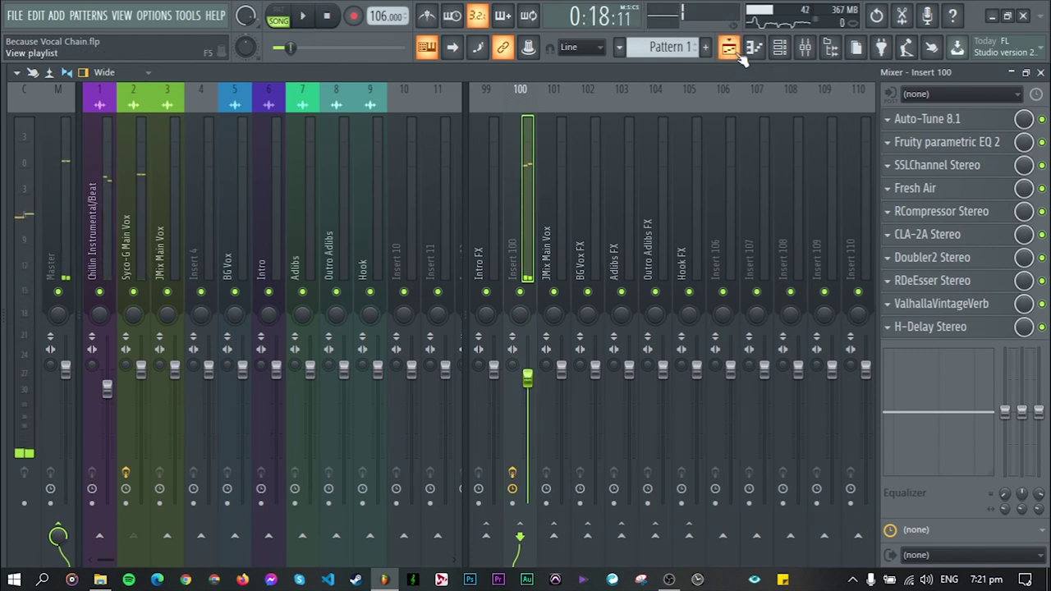
Step: Open the playlist and play the song from just before bar 9 to audition the processed main vocal
{"action": "left_click", "coordinate": [728, 47]}
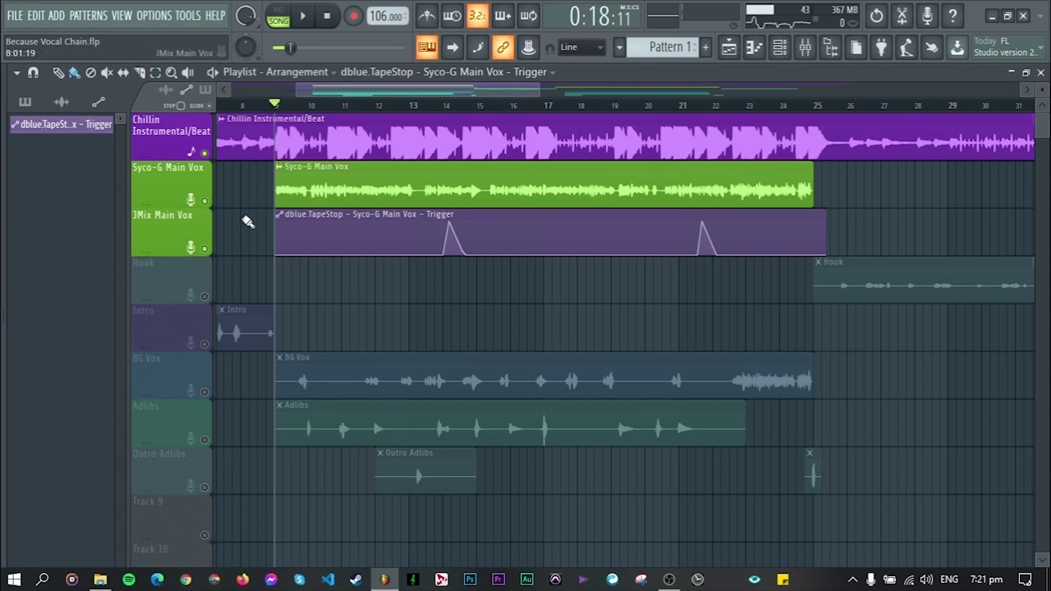
{"action": "scroll", "coordinate": [248, 222], "scroll_direction": "up", "scroll_amount": 3}
{"action": "left_click", "coordinate": [280, 106]}
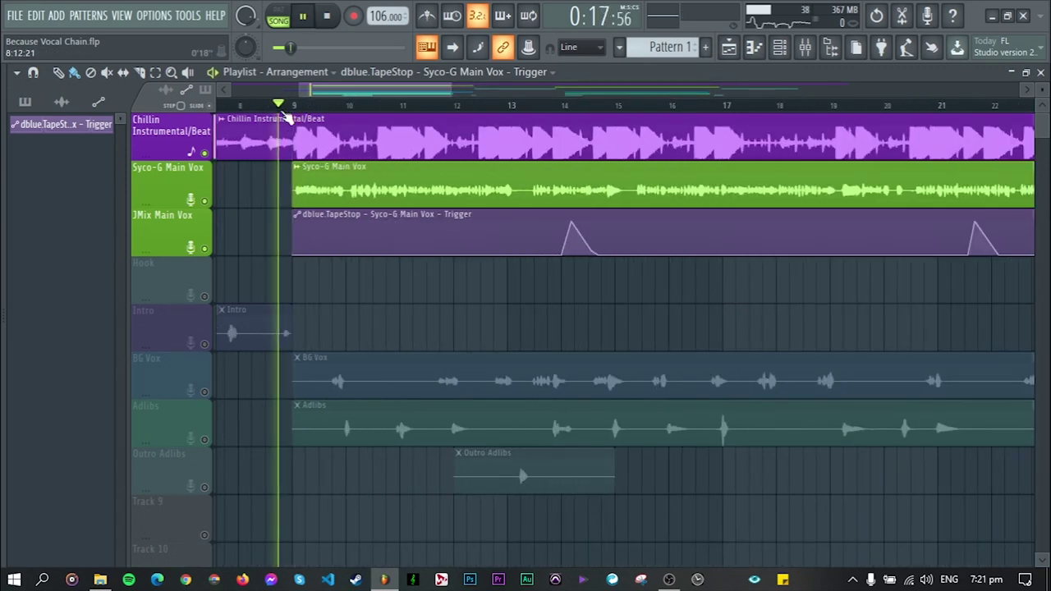
{"action": "key", "text": "space"}
{"action": "scroll", "coordinate": [294, 236], "scroll_direction": "down", "scroll_amount": 2}
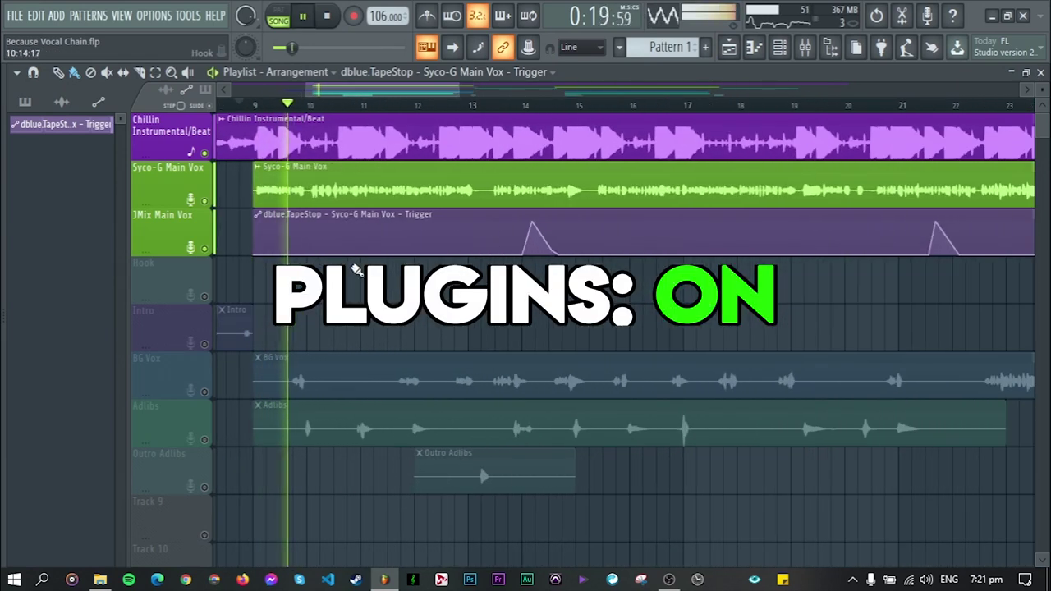
{"action": "scroll", "coordinate": [659, 234], "scroll_direction": "down", "scroll_amount": 2}
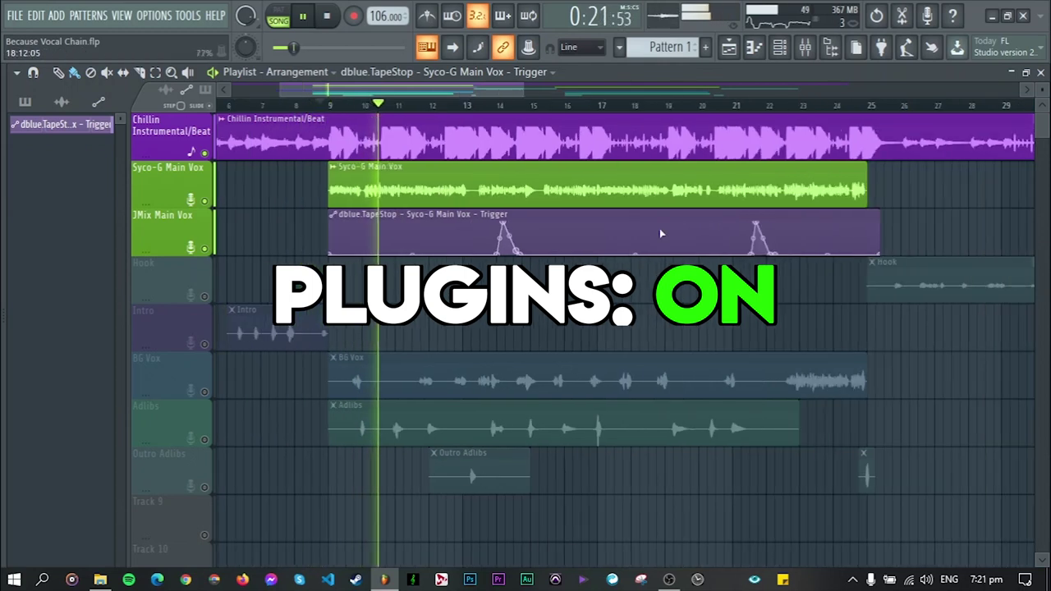
Step: Inspect the RCompressor, Doubler2 and RDeEsser settings on Insert 100 while the song plays
{"action": "scroll", "coordinate": [659, 234], "scroll_direction": "up", "scroll_amount": 2}
{"action": "scroll", "coordinate": [659, 234], "scroll_direction": "down", "scroll_amount": 3}
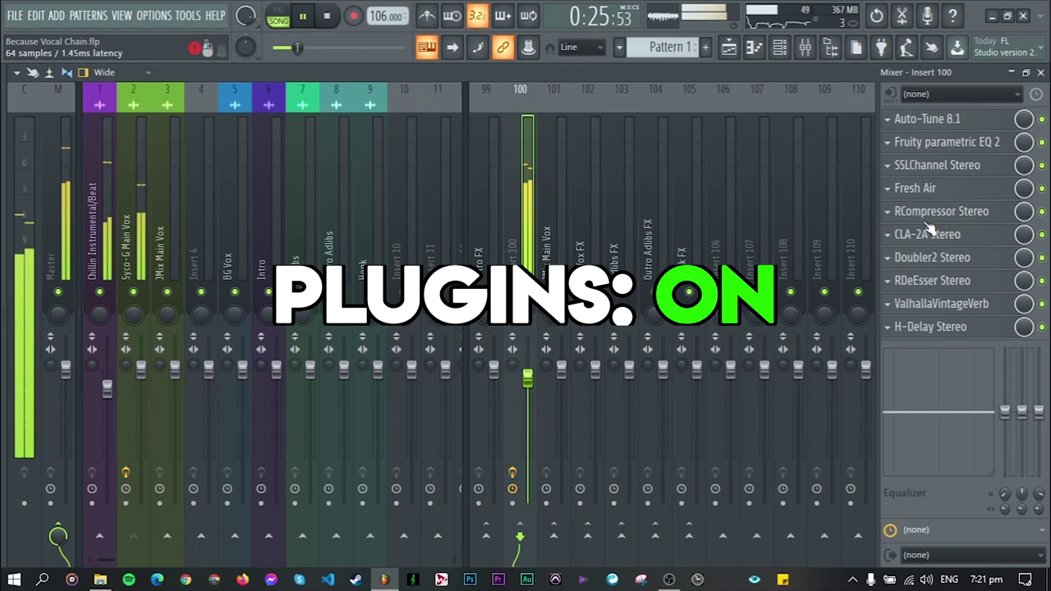
{"action": "left_click", "coordinate": [921, 218]}
{"action": "left_click", "coordinate": [678, 136]}
{"action": "left_click", "coordinate": [940, 260]}
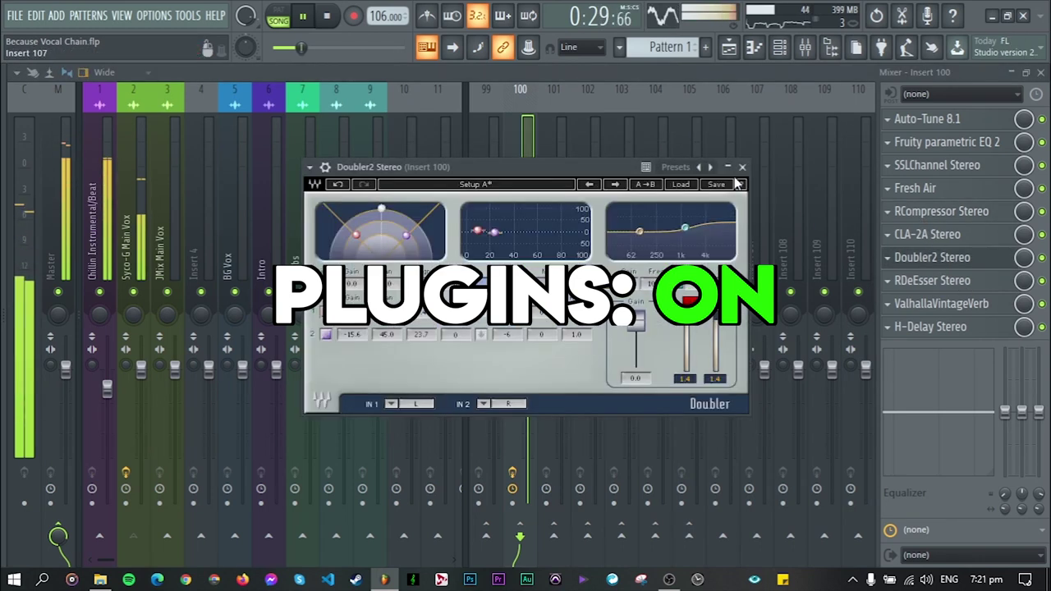
{"action": "left_click", "coordinate": [936, 281]}
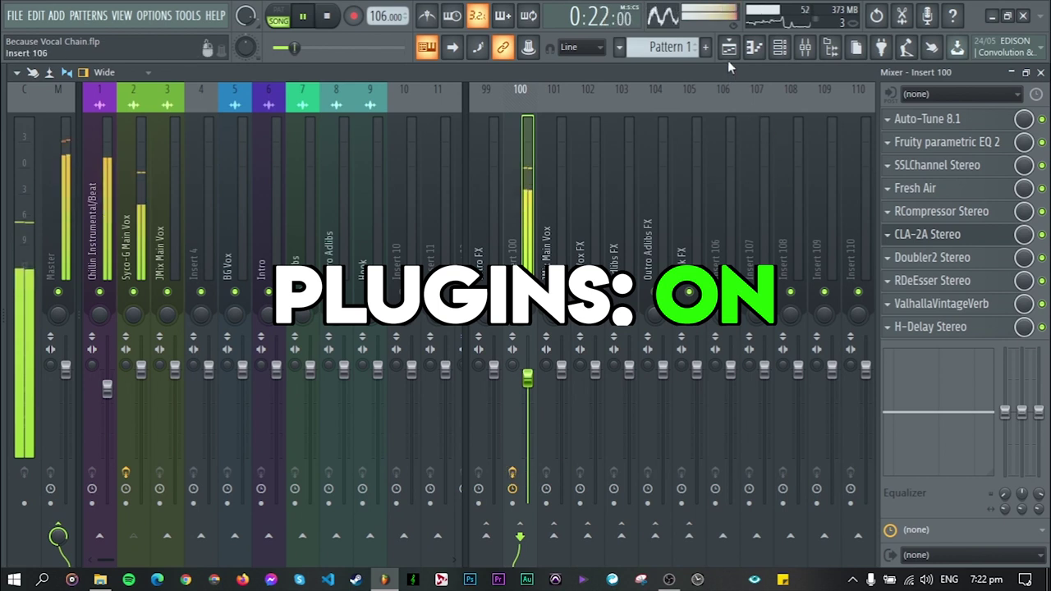
Step: Arrange the playlist and a shortened mixer so both are visible together, with the mixer below the main vocal clips
{"action": "left_click", "coordinate": [728, 51]}
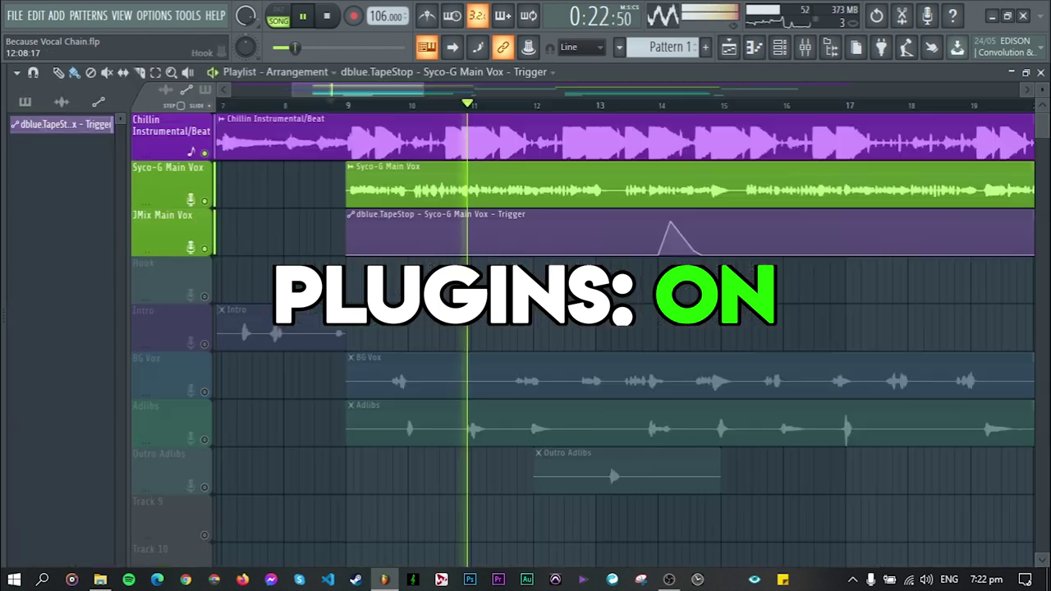
{"action": "scroll", "coordinate": [566, 328], "scroll_direction": "down", "scroll_amount": 3}
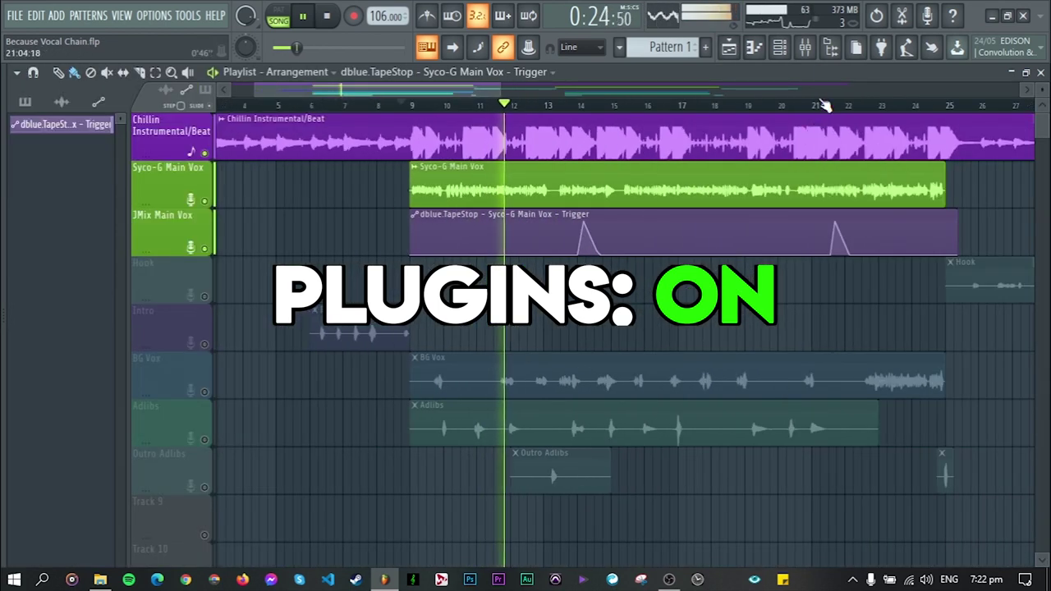
{"action": "left_click", "coordinate": [803, 51]}
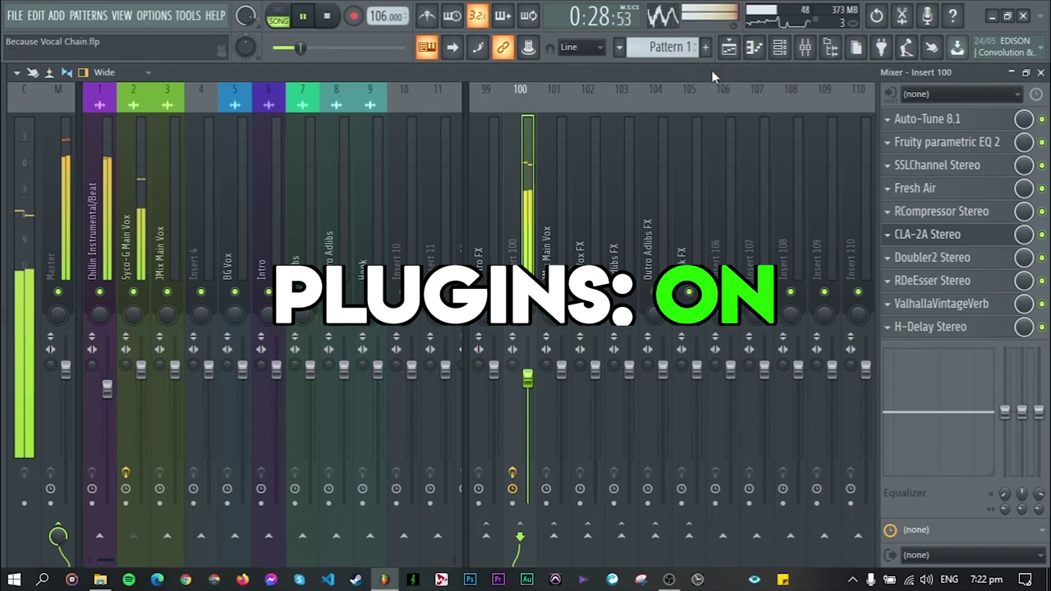
{"action": "left_click", "coordinate": [729, 47]}
{"action": "left_click_drag", "start_coordinate": [637, 209], "coordinate": [635, 255]}
{"action": "scroll", "coordinate": [633, 190], "scroll_direction": "down", "scroll_amount": 2}
{"action": "scroll", "coordinate": [630, 190], "scroll_direction": "up", "scroll_amount": 2}
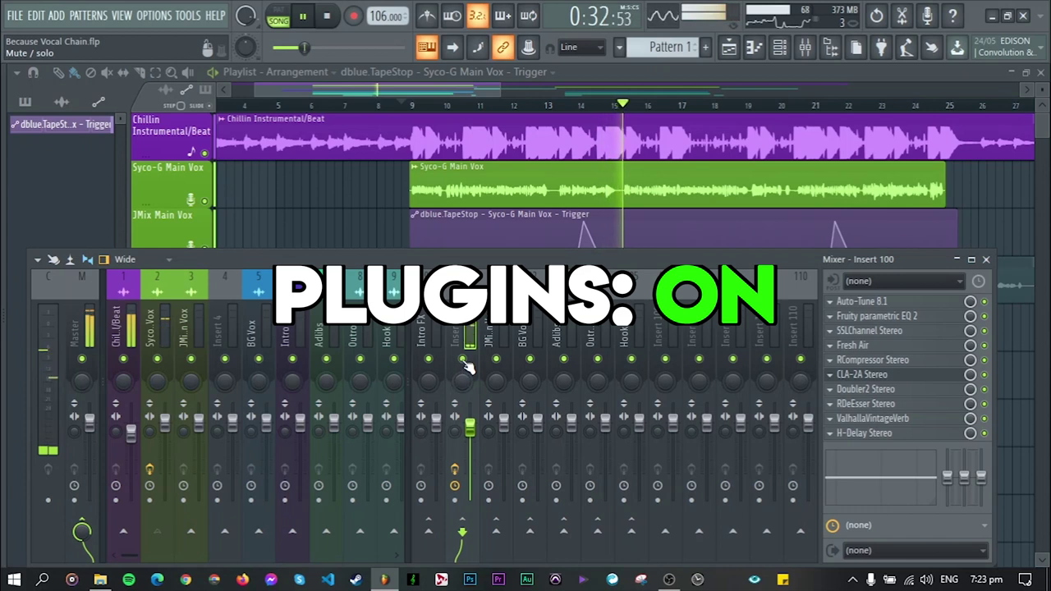
Step: Bypass and re-enable all of Insert 100's effect slots during playback to compare the vocal, and stop the song
{"action": "left_click", "coordinate": [454, 470]}
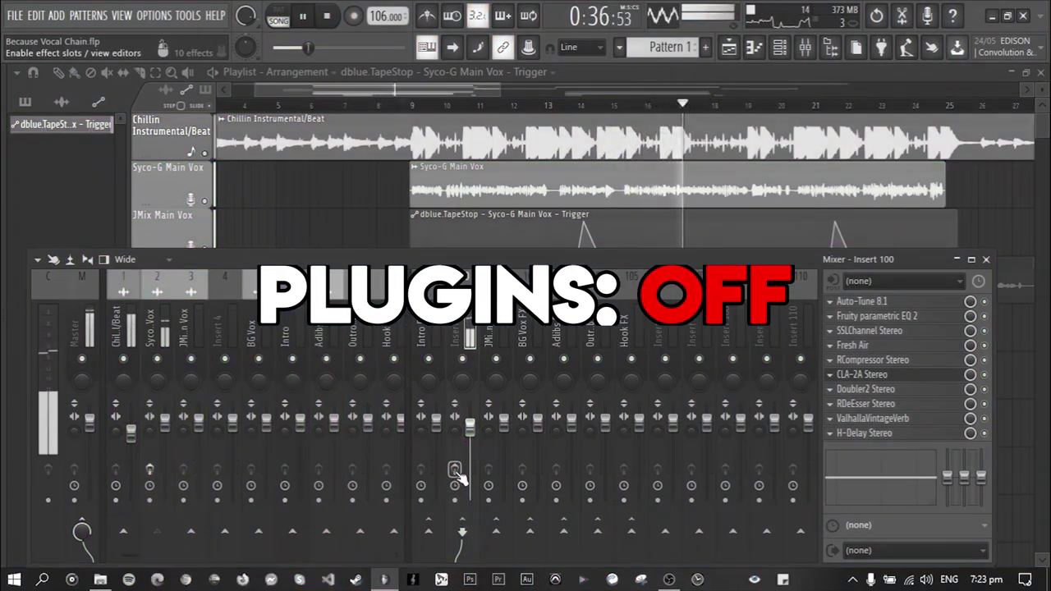
{"action": "left_click", "coordinate": [454, 470]}
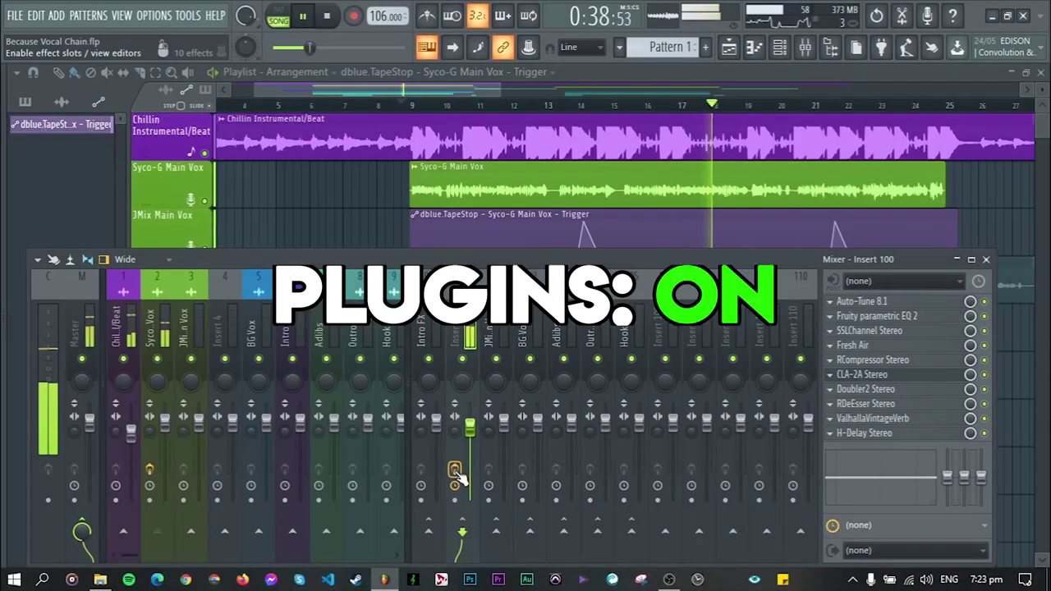
{"action": "left_click_drag", "start_coordinate": [588, 268], "coordinate": [605, 264]}
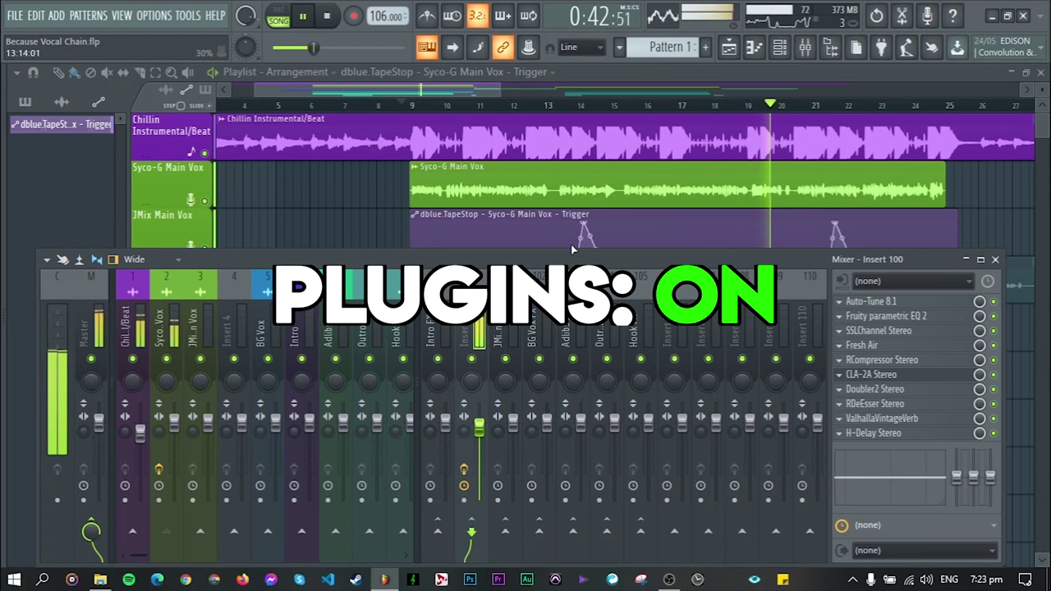
{"action": "key", "text": "space"}
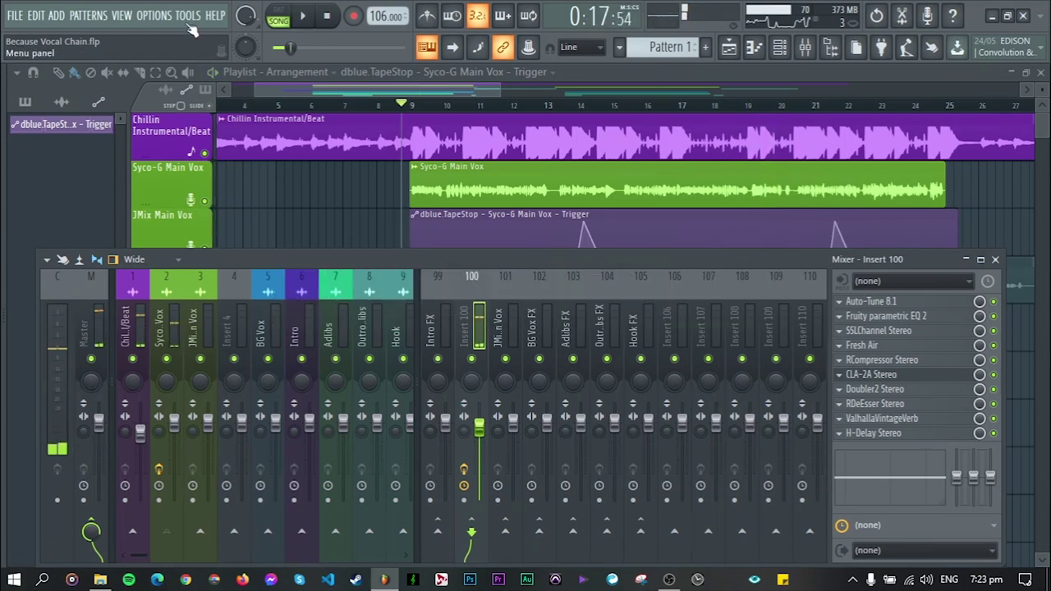